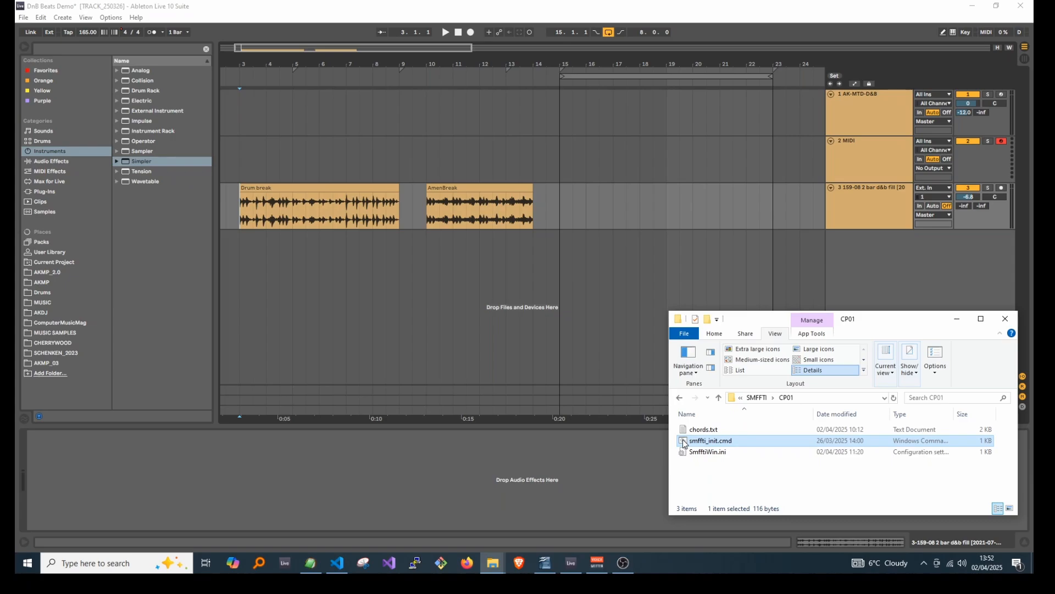
Launch smffti_init.cmd from the CP01 folder and run the go command in the SMFFTI console.
{"action": "double_click", "coordinate": [684, 441]}
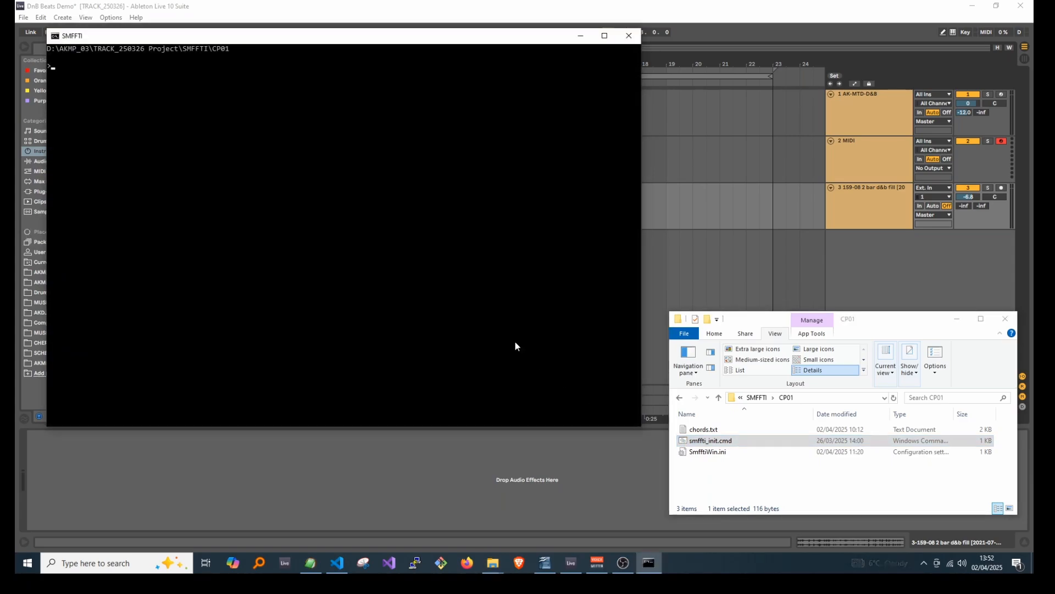
{"action": "type", "text": "go"}
{"action": "key", "text": "Return"}
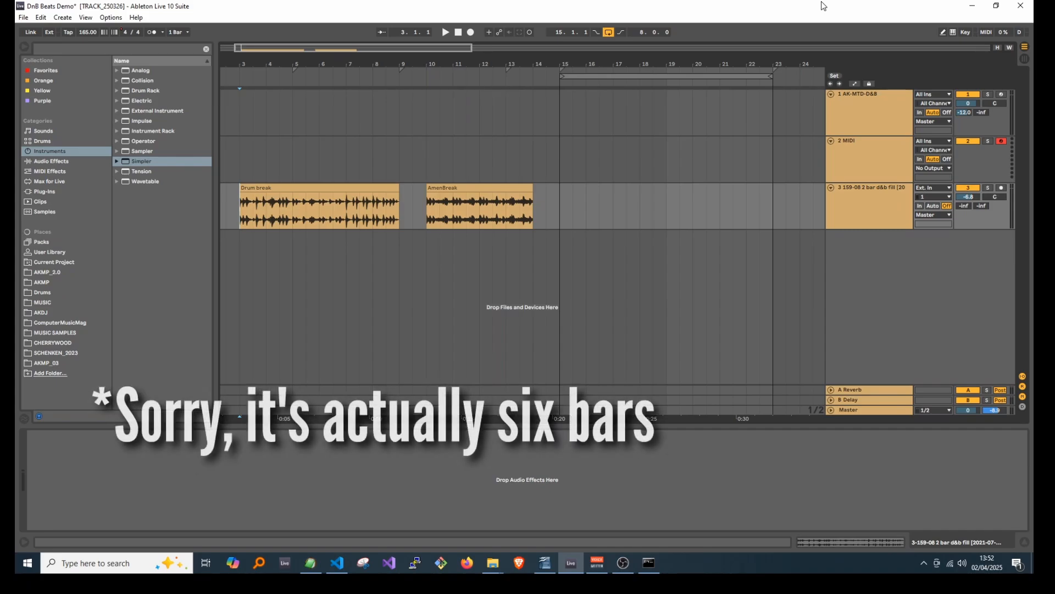
Play the Drum break clip, and inspect the AK-MTD-D&B drum rack's slices by auditioning a few pads and selecting a Kick pad.
{"action": "left_click", "coordinate": [354, 190]}
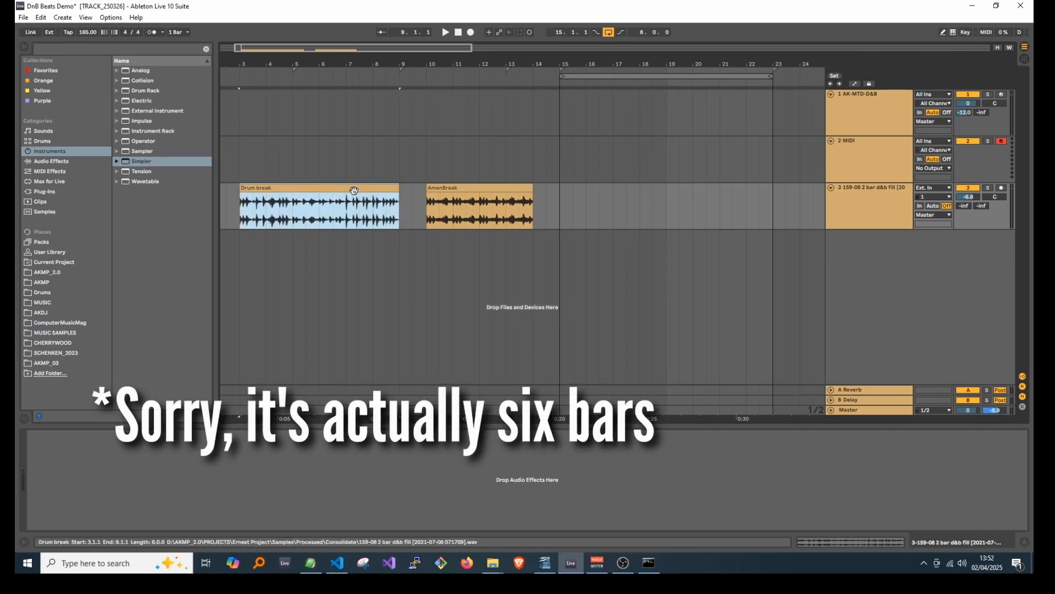
{"action": "key", "text": "space"}
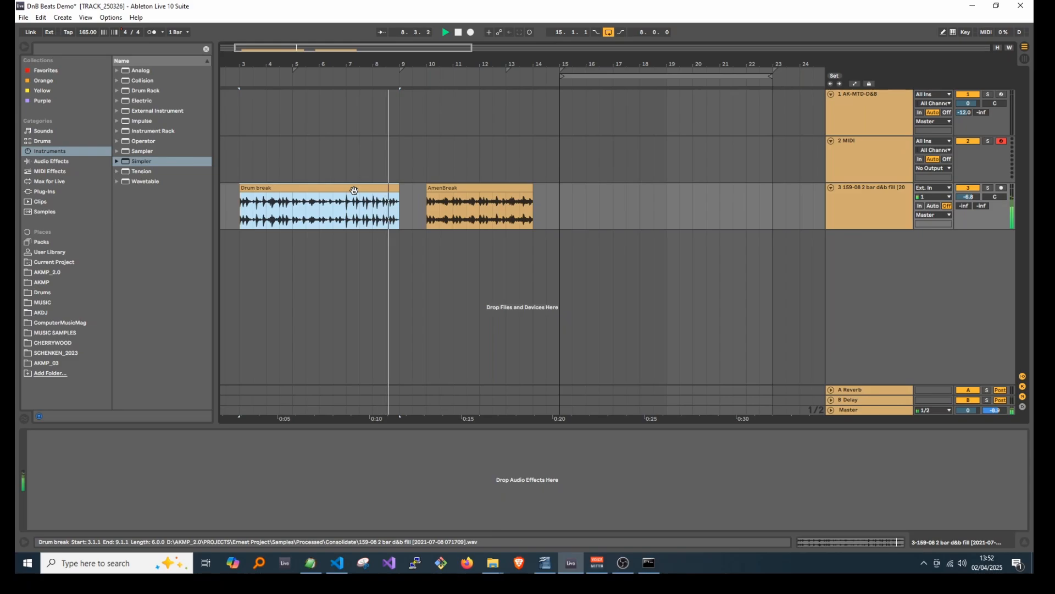
{"action": "left_click", "coordinate": [862, 111]}
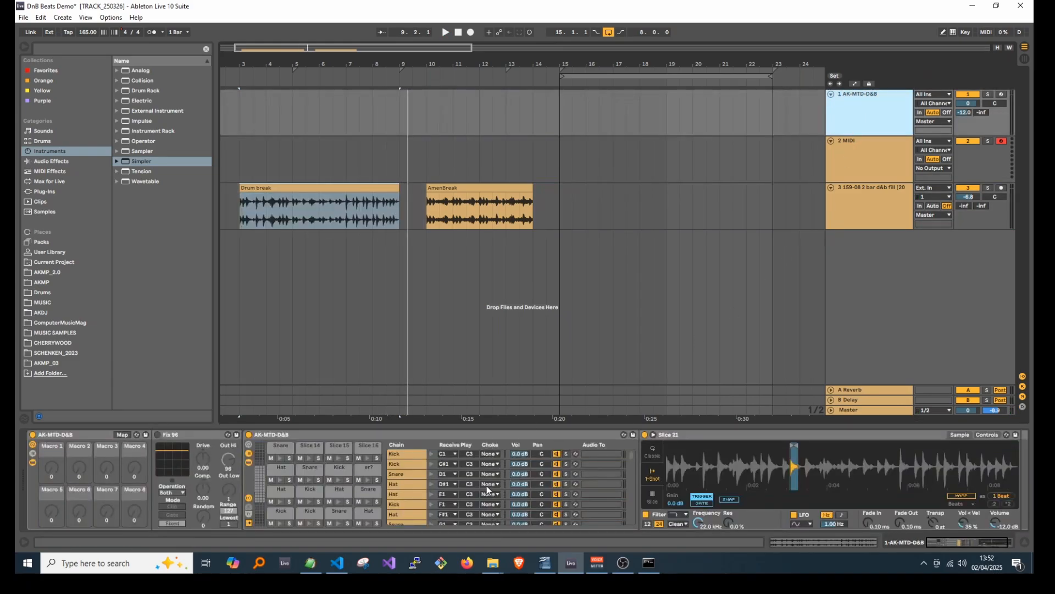
{"action": "scroll", "coordinate": [486, 486], "scroll_direction": "down", "scroll_amount": 10}
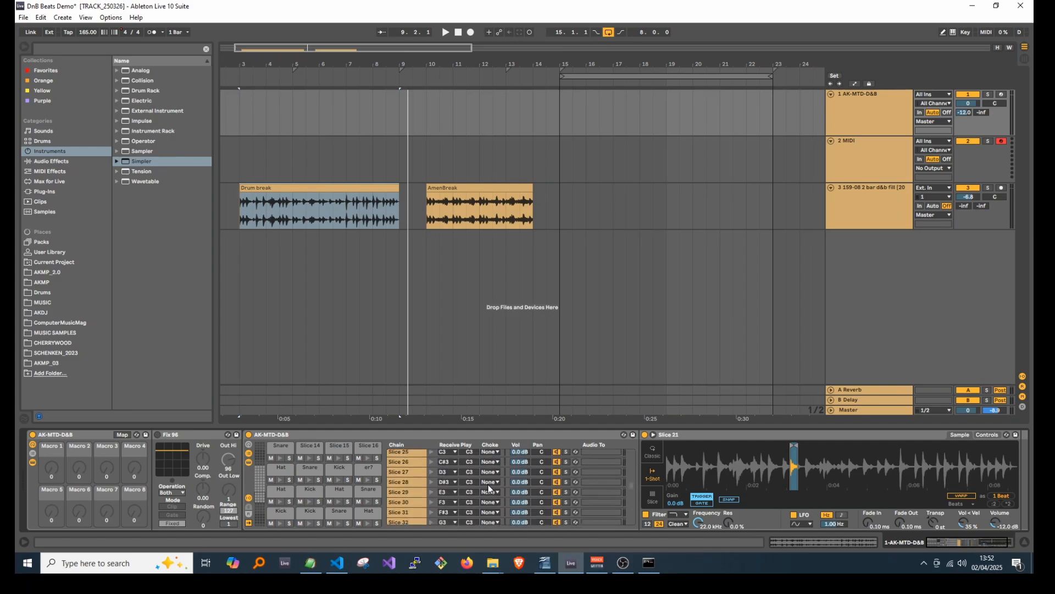
{"action": "scroll", "coordinate": [488, 483], "scroll_direction": "up", "scroll_amount": 4}
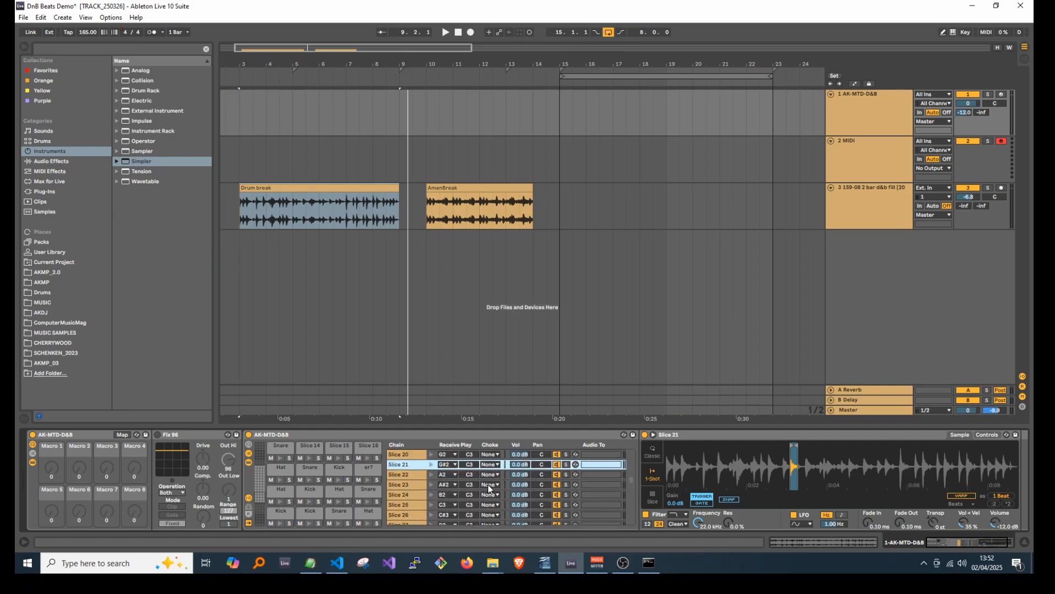
{"action": "left_click", "coordinate": [280, 522]}
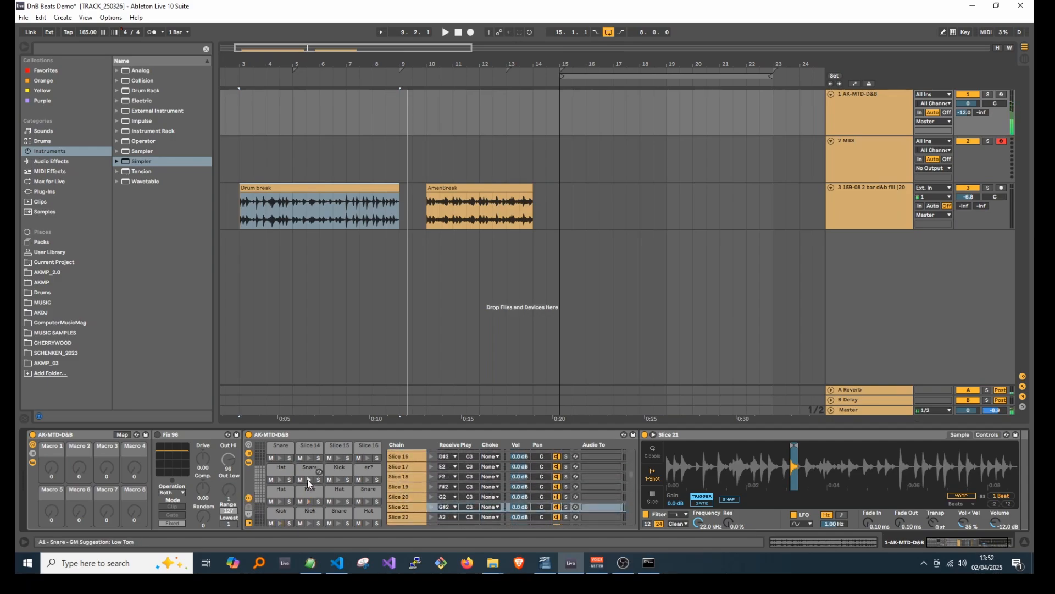
{"action": "left_click", "coordinate": [308, 459]}
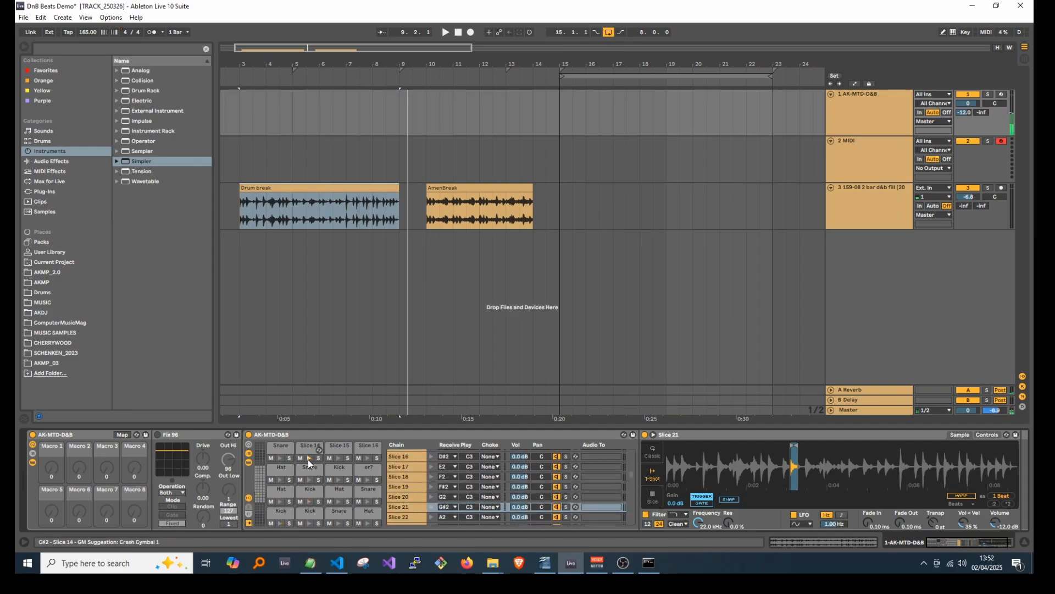
{"action": "left_click", "coordinate": [338, 471]}
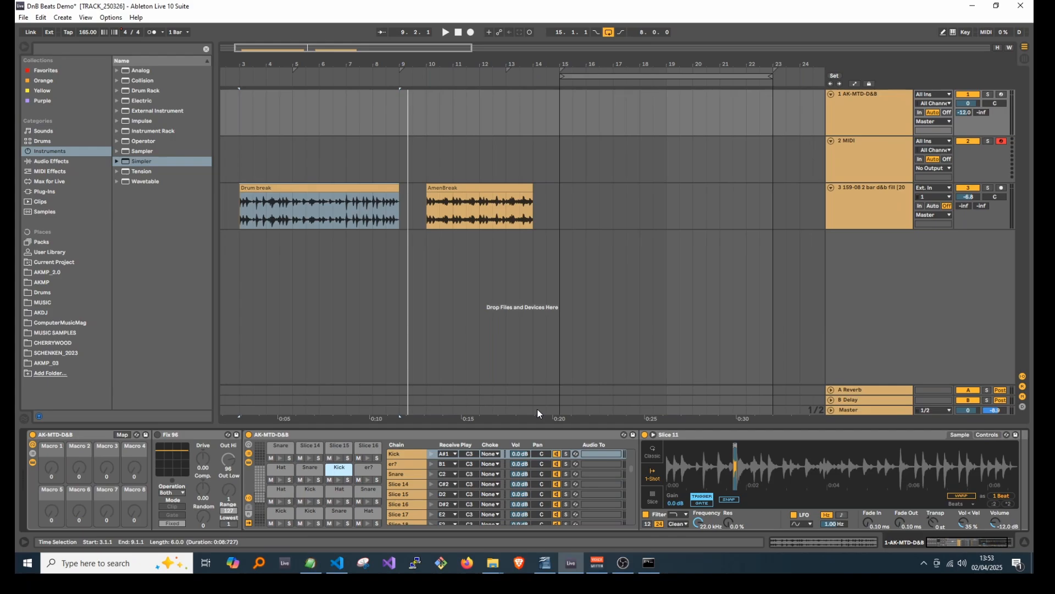
Switch to the SmfftiWin console and generate a drum fill MIDI file with the command dfc 48 c1 4.
{"action": "left_click", "coordinate": [651, 562]}
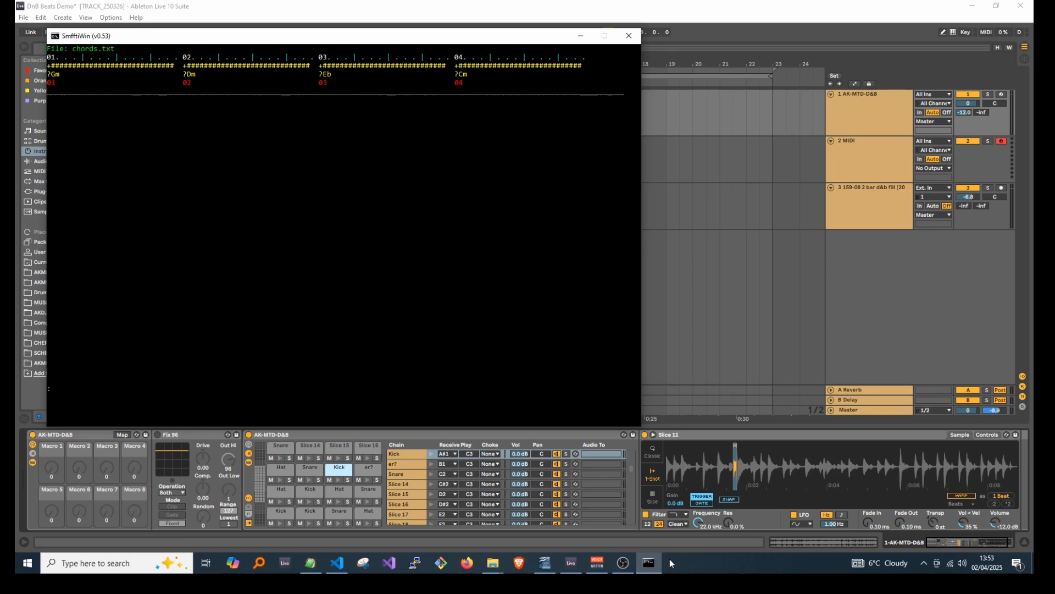
{"action": "type", "text": "dfc"}
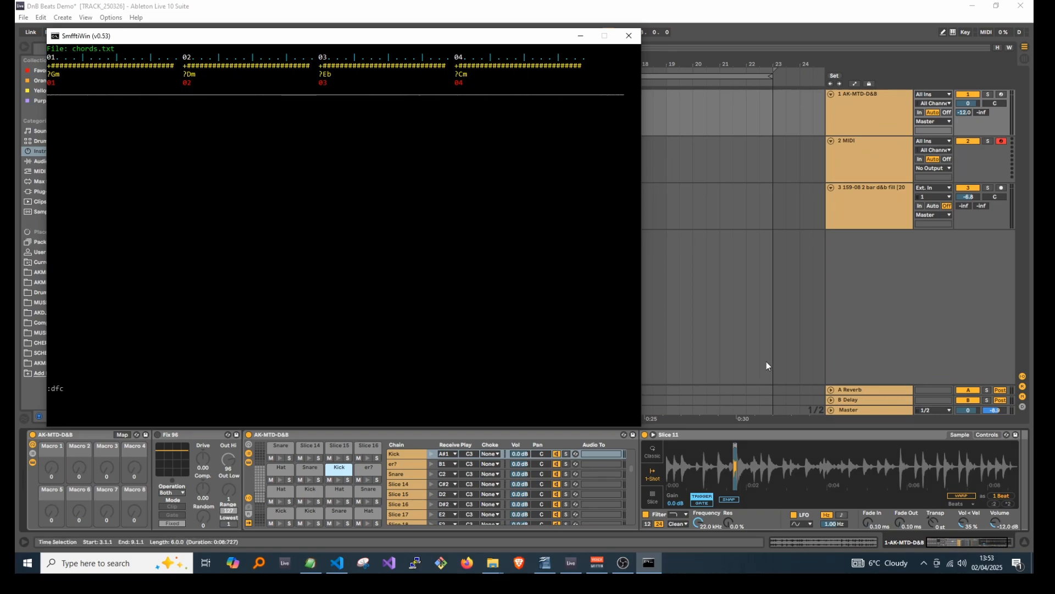
{"action": "type", "text": " 48 c1"}
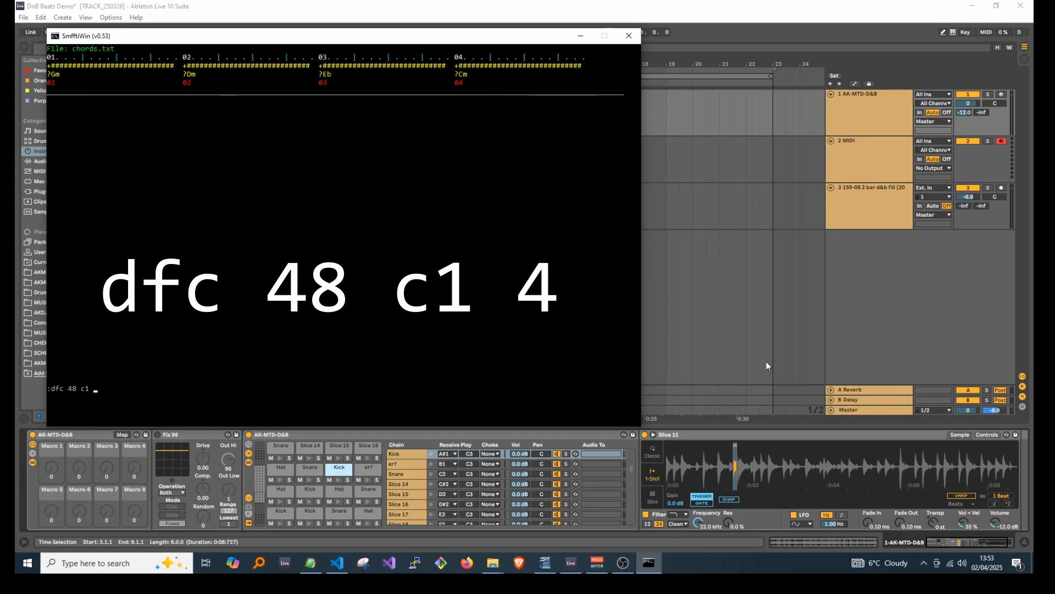
{"action": "type", "text": " 4"}
{"action": "key", "text": "Return"}
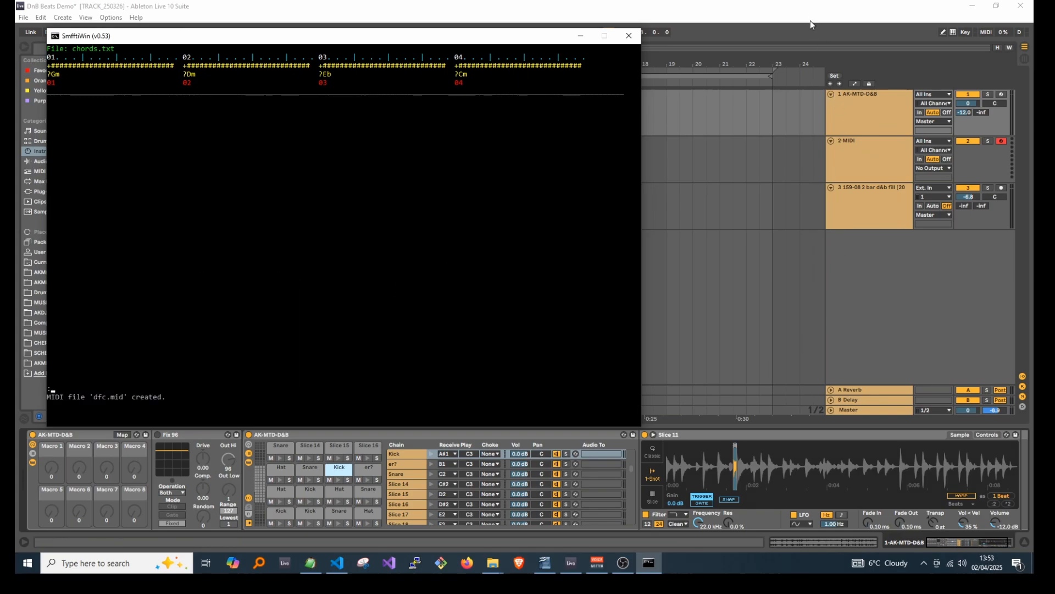
Place dfc.mid from the CP01 folder on the AK-MTD-D&B track at bar 15 in Ableton Live, loop the clip and play it.
{"action": "left_click", "coordinate": [648, 562]}
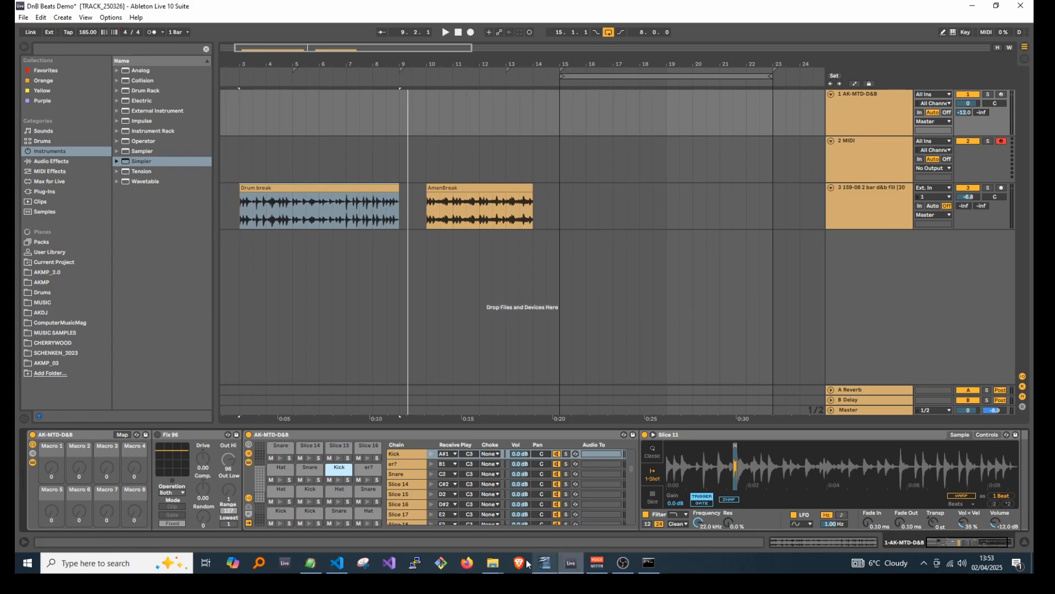
{"action": "left_click", "coordinate": [492, 562]}
{"action": "left_click", "coordinate": [700, 440]}
{"action": "left_click_drag", "start_coordinate": [700, 440], "coordinate": [594, 93]}
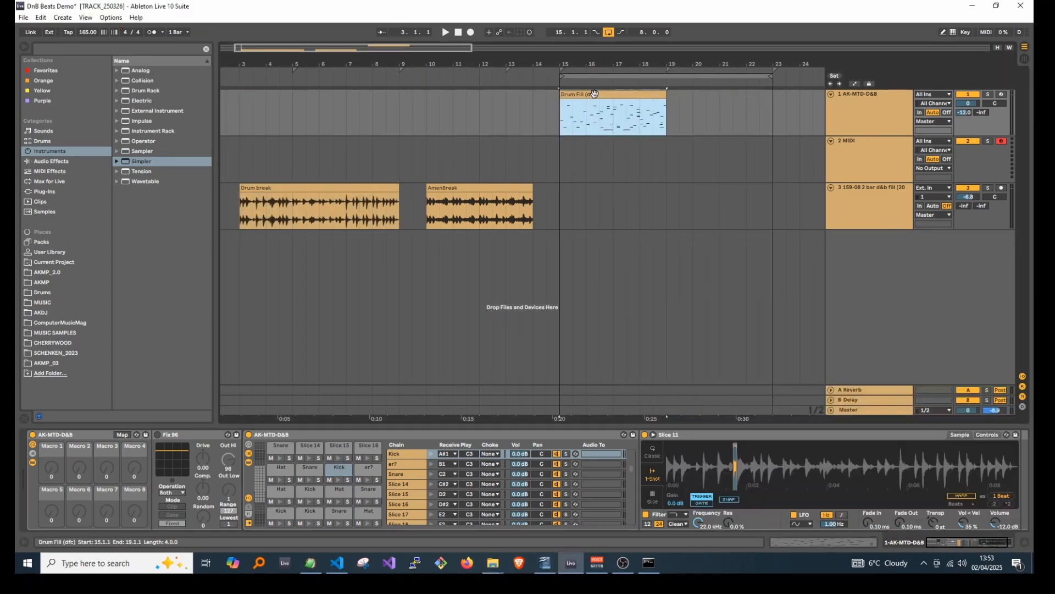
{"action": "key", "text": "ctrl+l"}
{"action": "key", "text": "space"}
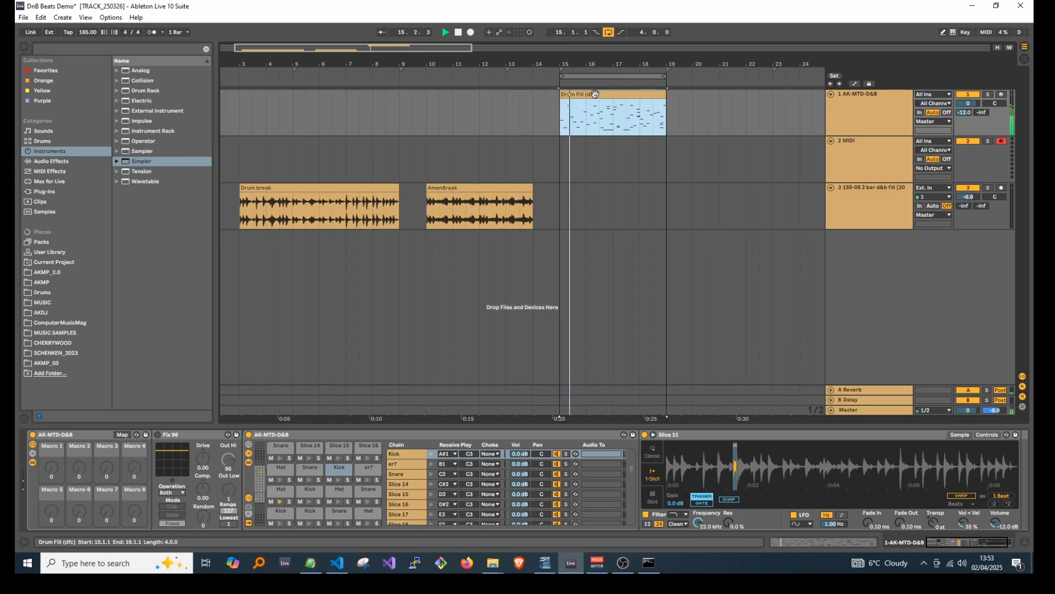
Show the Drum Fill clip's notes in an enlarged editor and examine the note timing around beat 2.4 up close.
{"action": "left_click", "coordinate": [835, 543]}
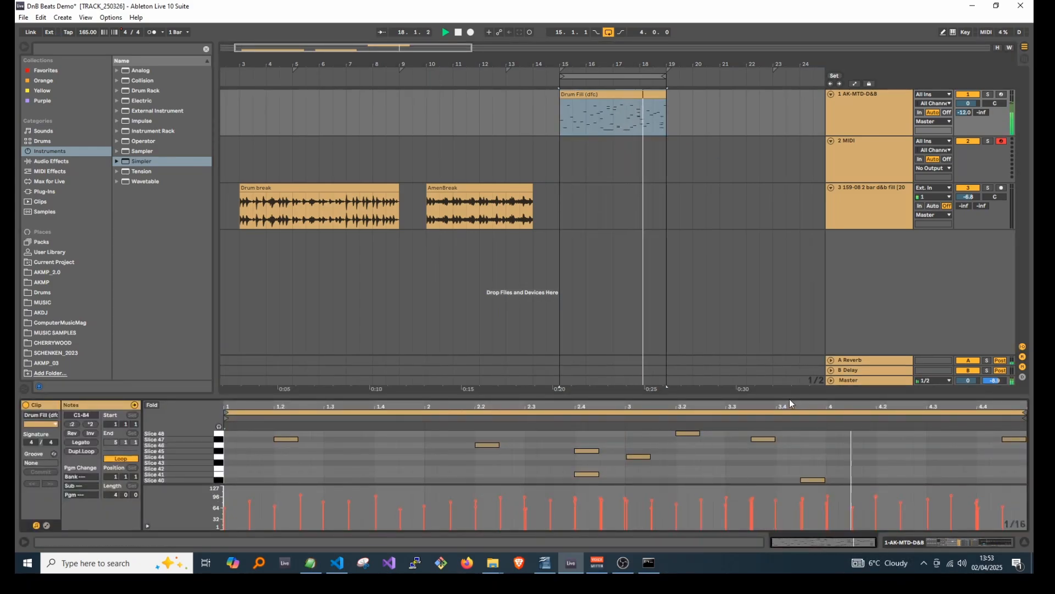
{"action": "left_click_drag", "start_coordinate": [789, 397], "coordinate": [827, 160]}
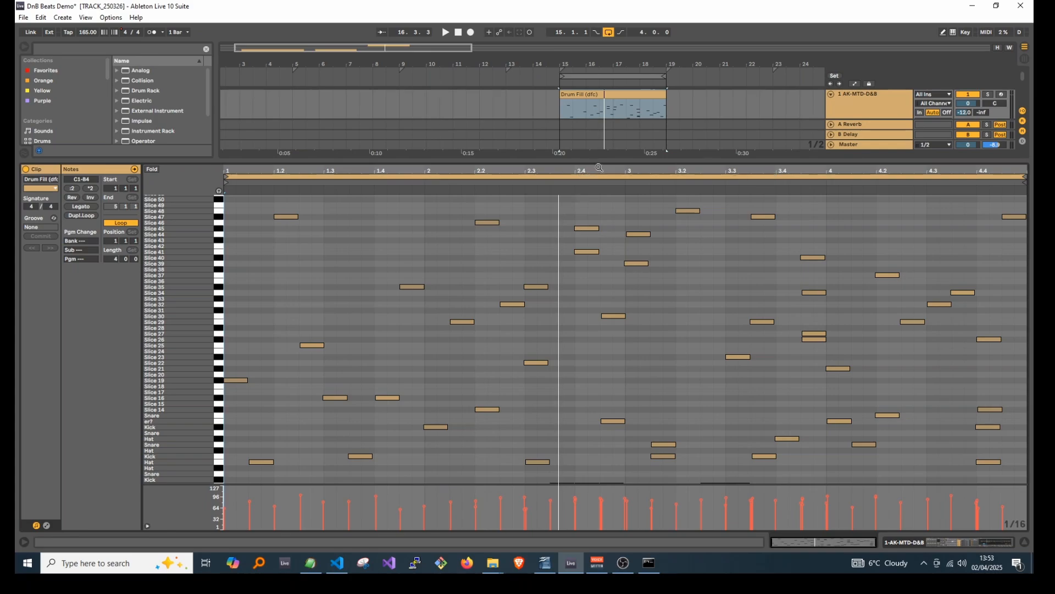
{"action": "left_click_drag", "start_coordinate": [603, 172], "coordinate": [591, 519]}
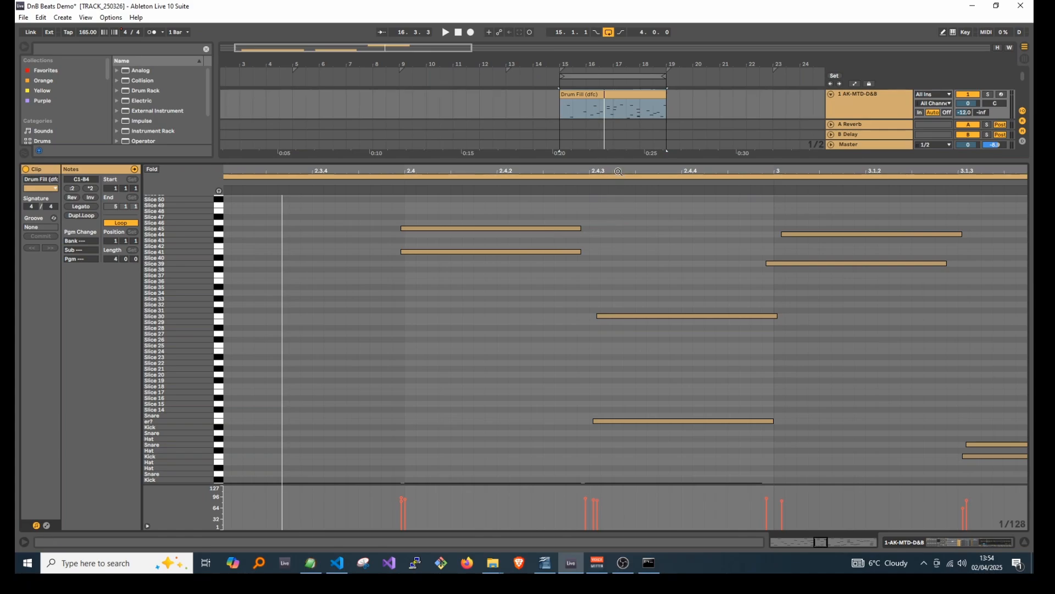
{"action": "left_click_drag", "start_coordinate": [619, 171], "coordinate": [617, 110]}
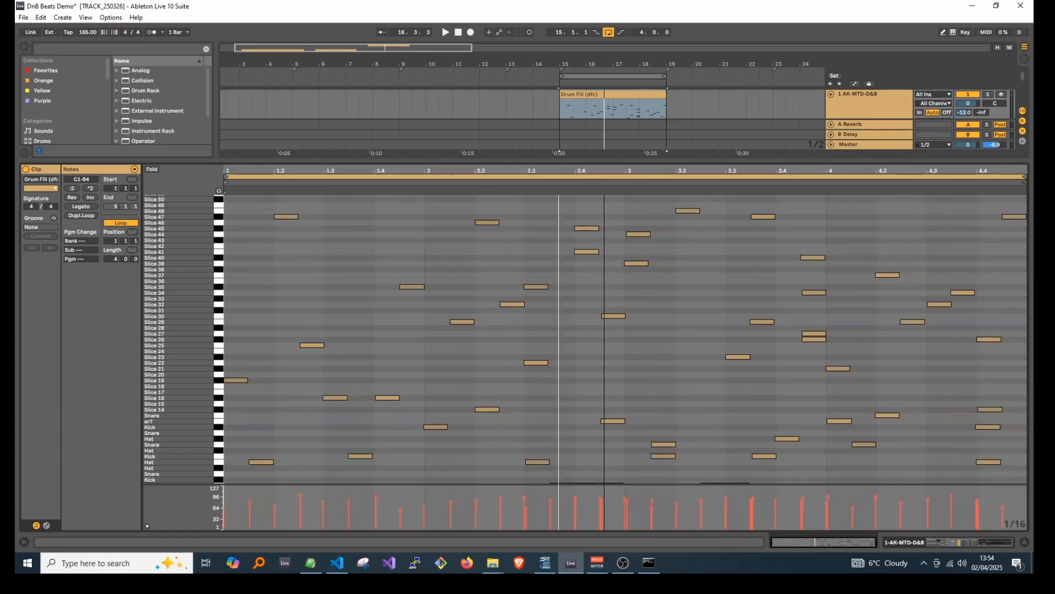
Transpose all notes of the Drum Fill clip up eight semitones during looped playback, then stop and shrink the note editor.
{"action": "left_click", "coordinate": [594, 279]}
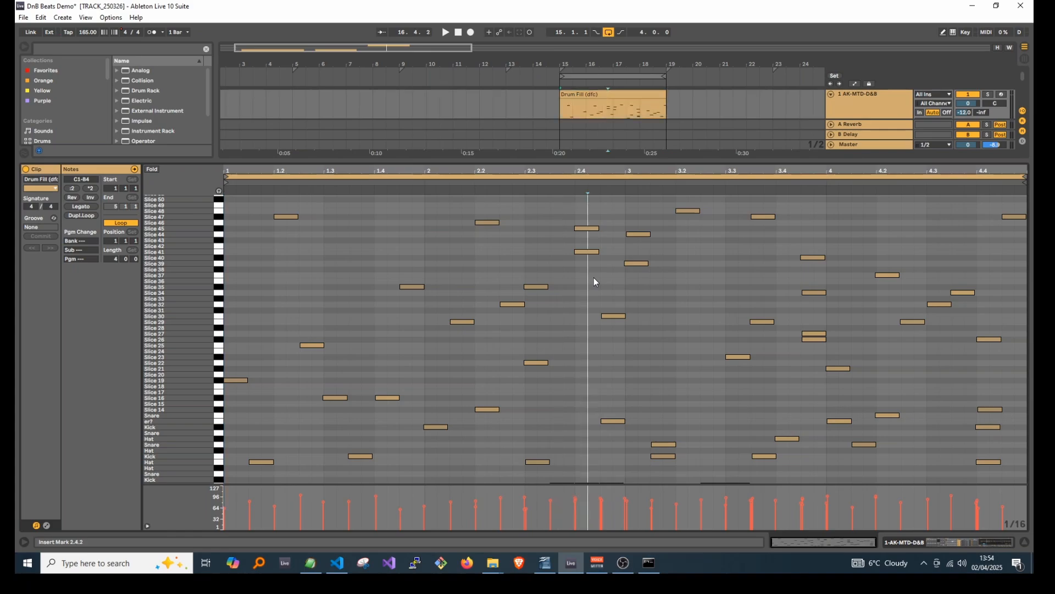
{"action": "key", "text": "ctrl+a"}
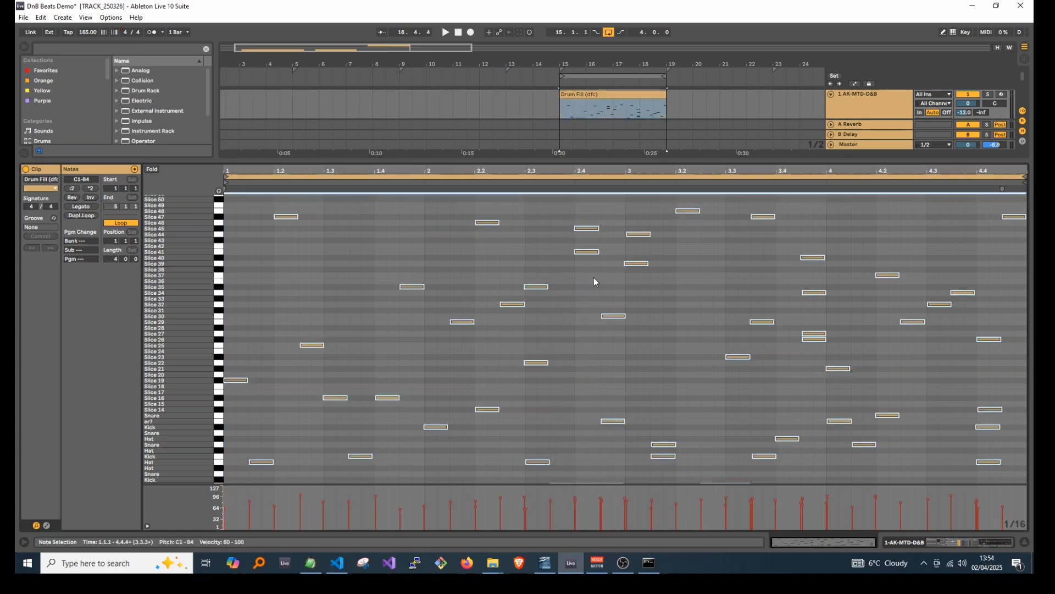
{"action": "key", "text": "space"}
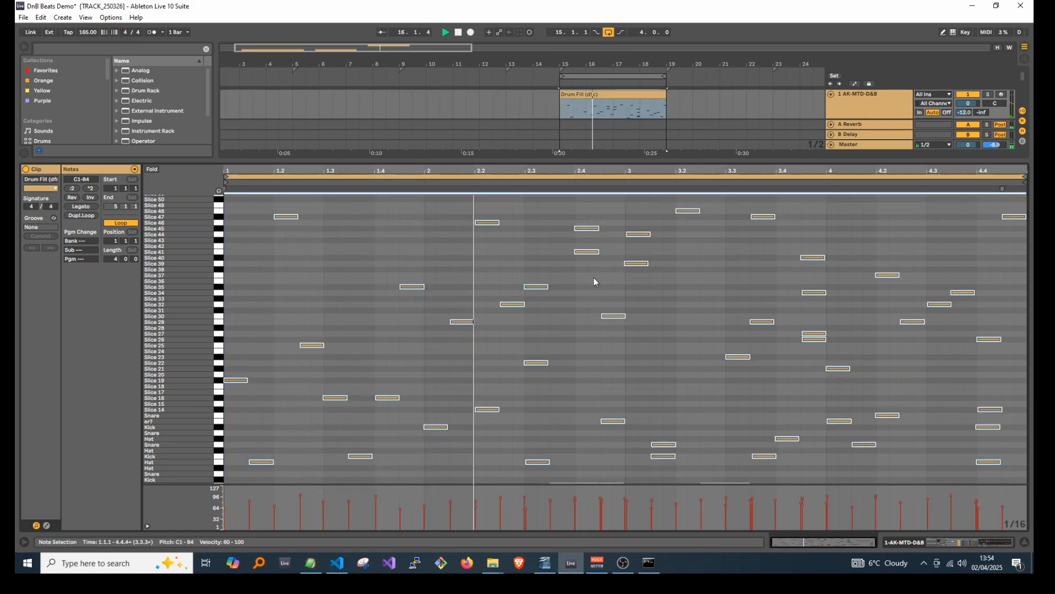
{"action": "key", "text": "Up"}
{"action": "key", "text": "Up"}
{"action": "key", "text": "Up"}
{"action": "key", "text": "Up"}
{"action": "key", "text": "Up"}
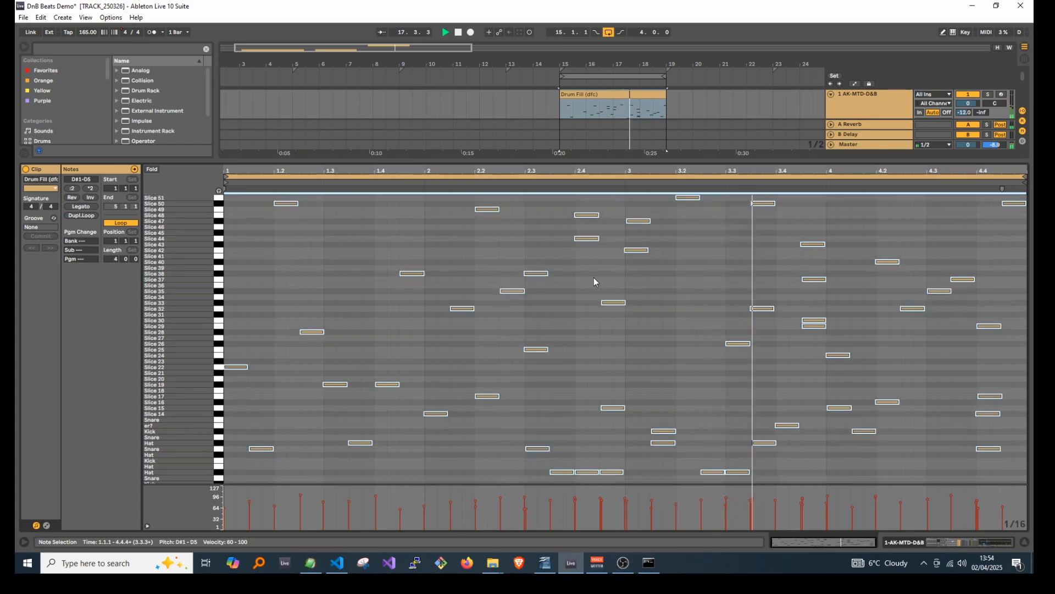
{"action": "key", "text": "Up"}
{"action": "key", "text": "Up"}
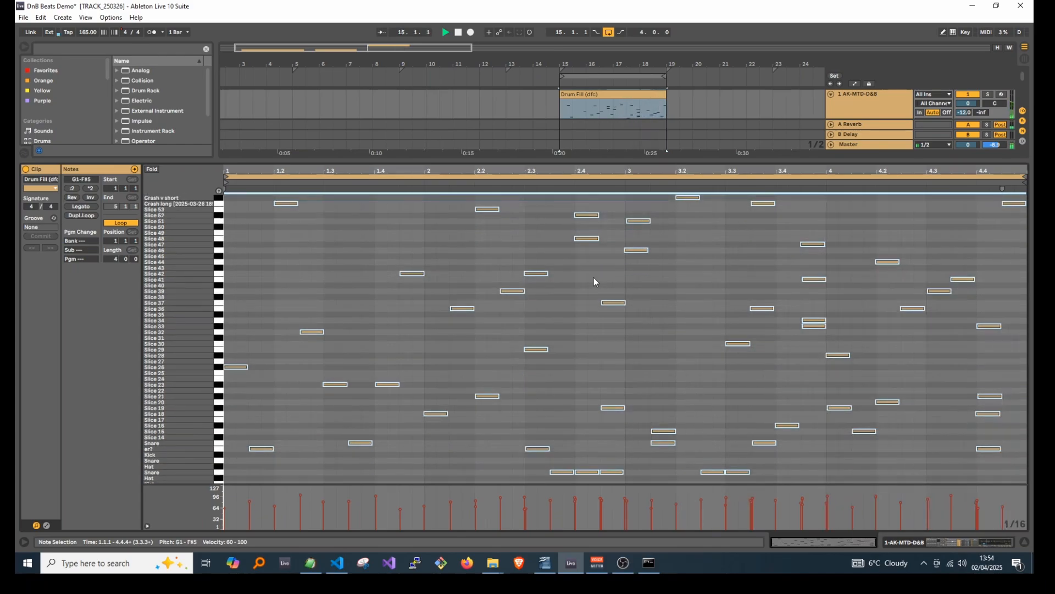
{"action": "key", "text": "Up"}
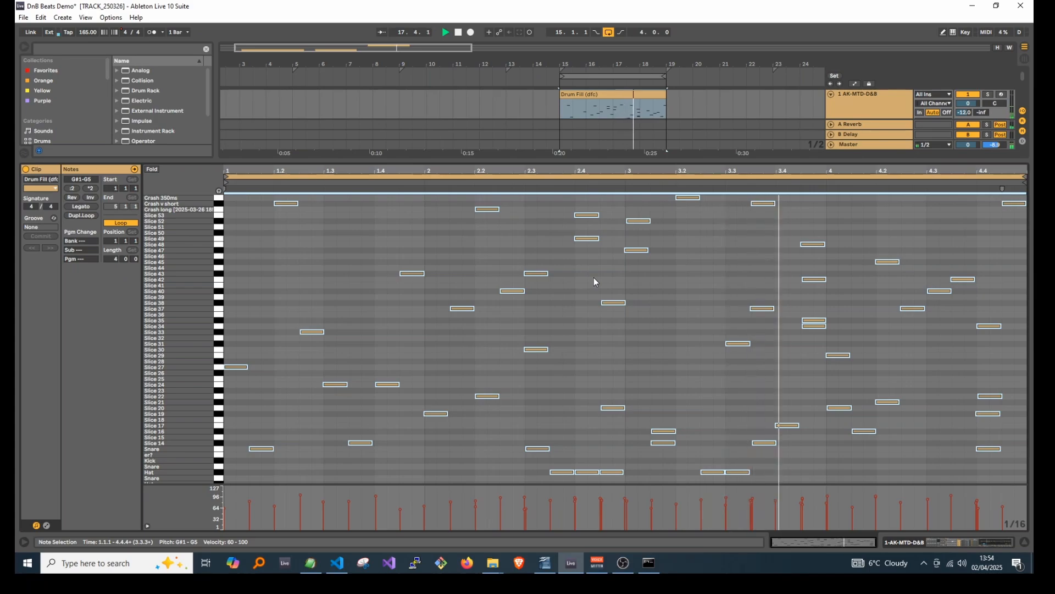
{"action": "key", "text": "space"}
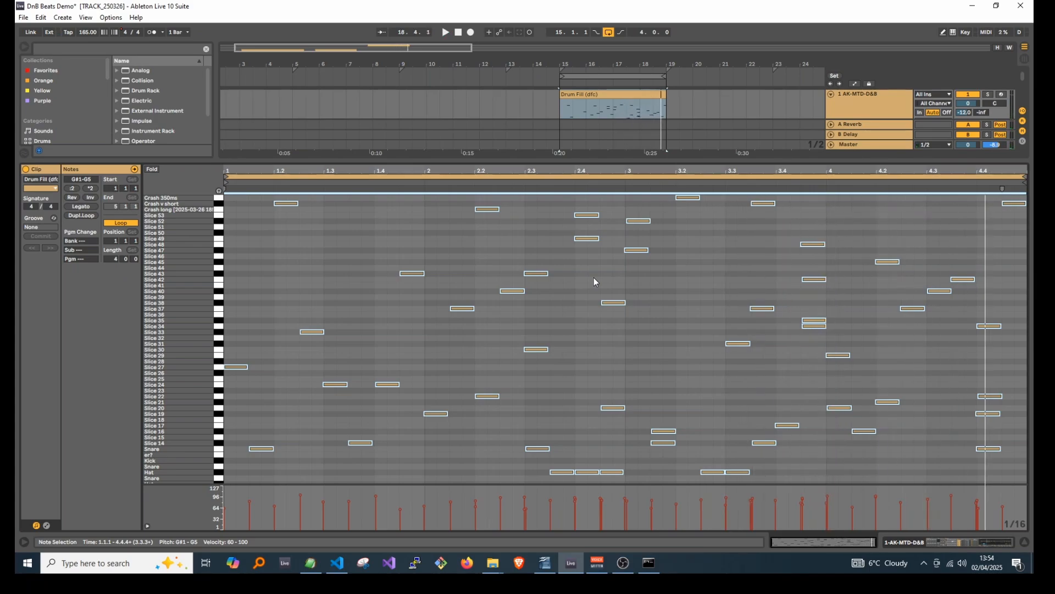
{"action": "left_click_drag", "start_coordinate": [618, 161], "coordinate": [635, 248]}
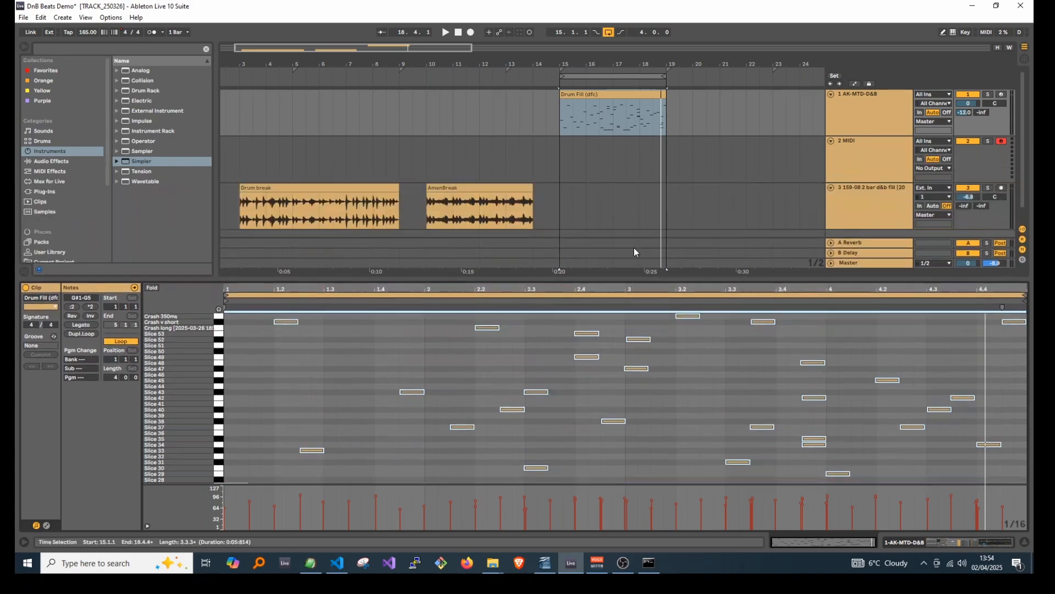
Recall the drum fill command in the SmfftiWin console and change it to dfc 48 c1 8 70.
{"action": "left_click", "coordinate": [650, 566]}
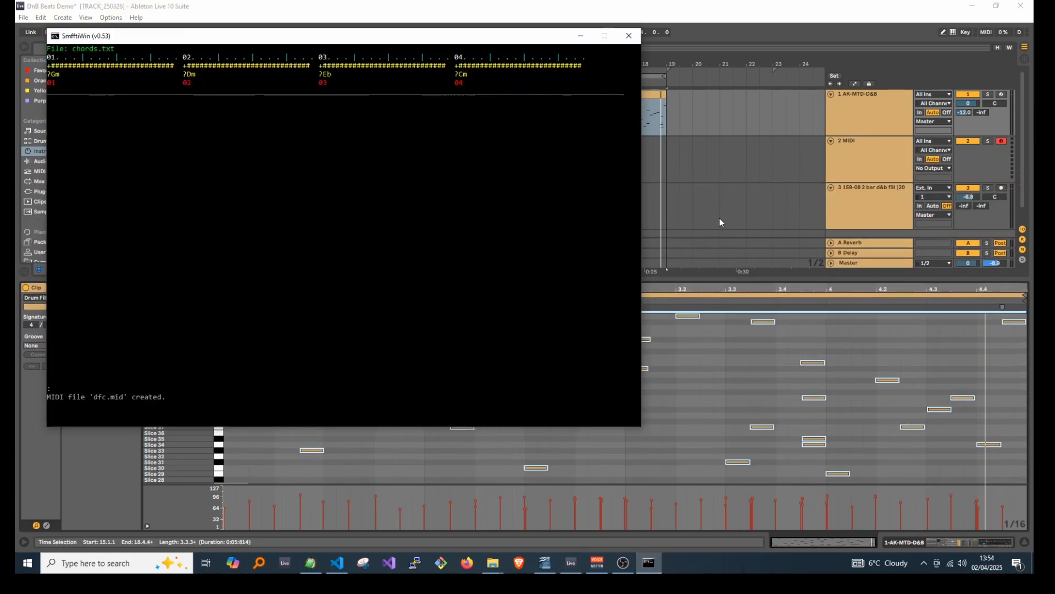
{"action": "key", "text": "Up"}
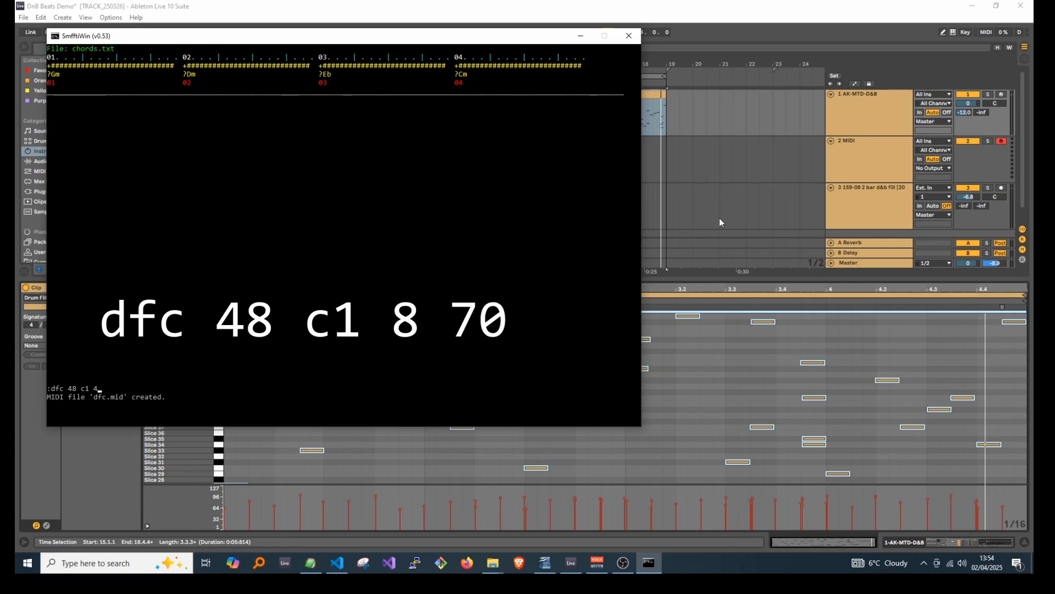
{"action": "key", "text": "BackSpace"}
{"action": "type", "text": "8 70"}
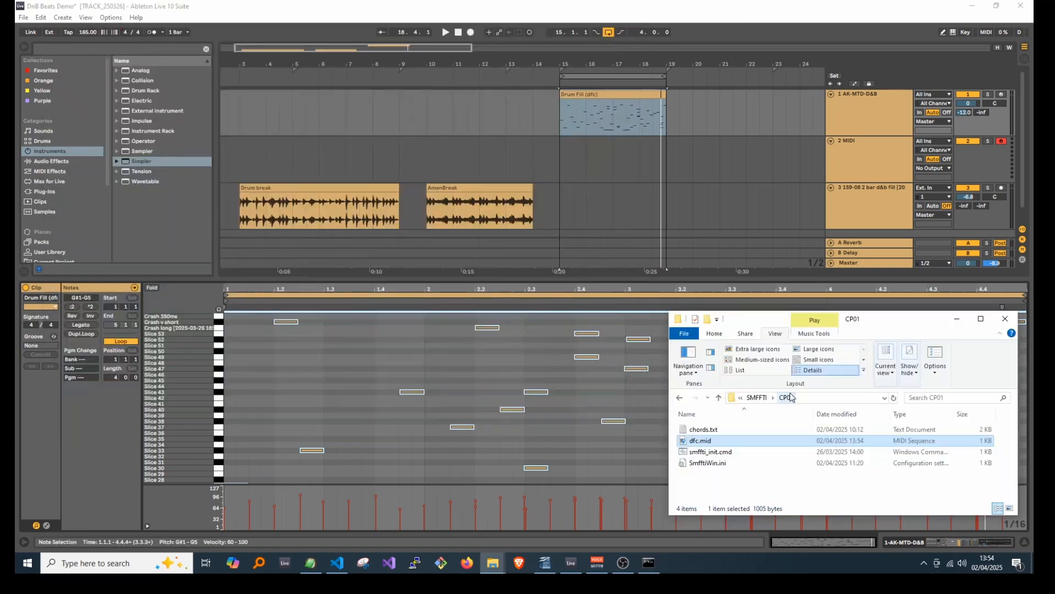
Replace the Drum Fill clip at bar 15 of the AK-MTD-D&B track with the new dfc.mid, loop its full length and play it.
{"action": "left_click_drag", "start_coordinate": [693, 441], "coordinate": [562, 111]}
{"action": "left_click", "coordinate": [581, 95]}
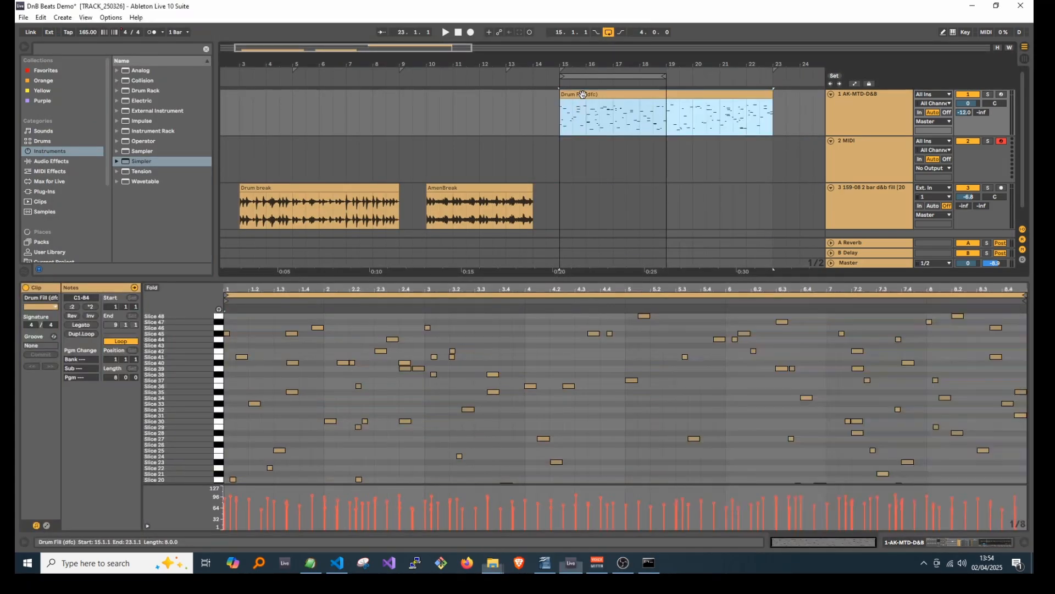
{"action": "key", "text": "ctrl+l"}
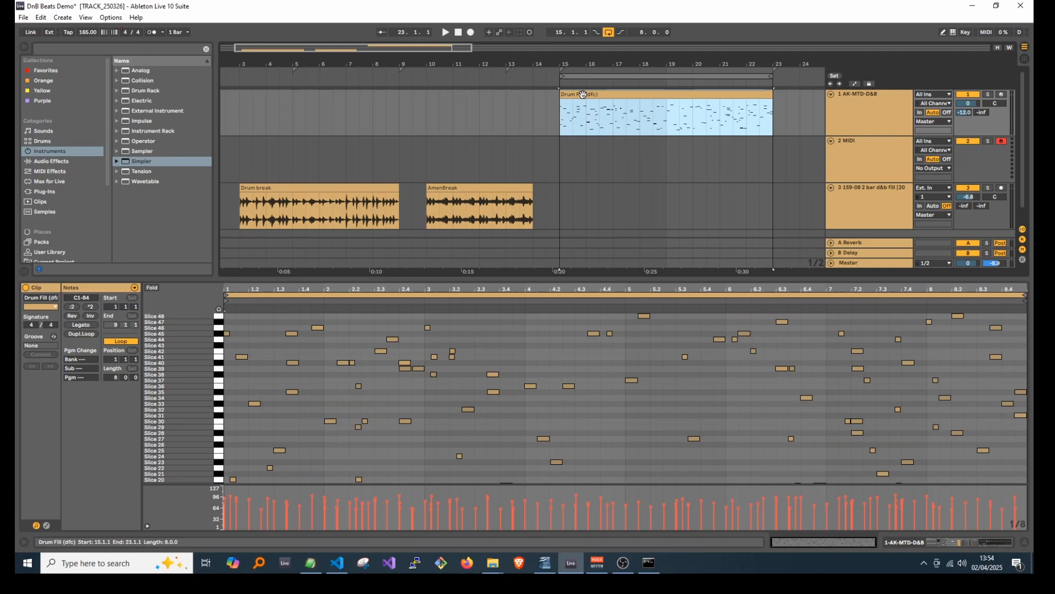
{"action": "key", "text": "space"}
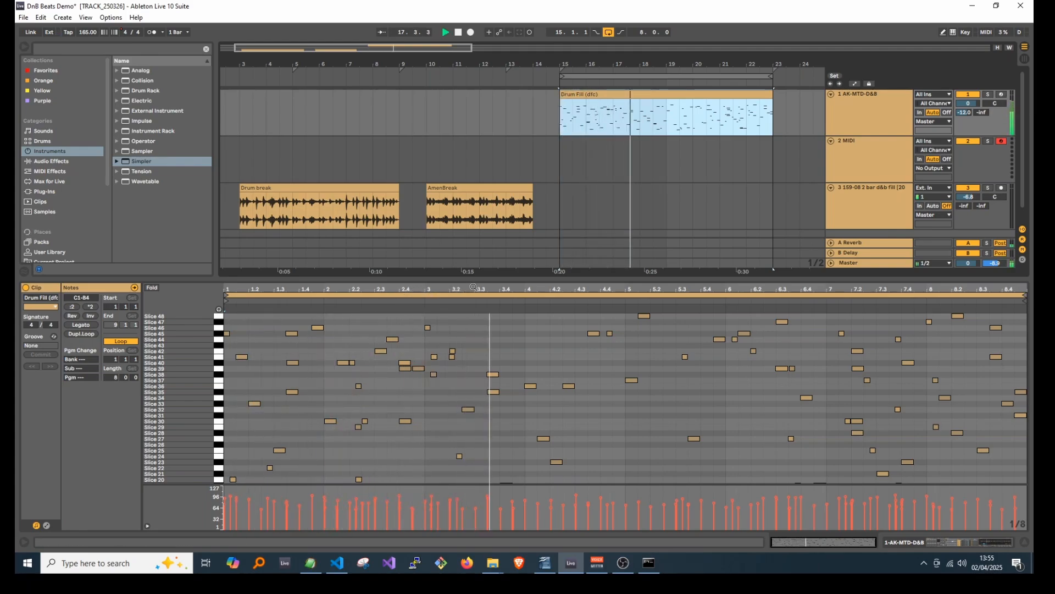
Switch to the SmfftiWin console, recall the last drum fill command and run it as dfc 48 c1 8 70 fred.mid.
{"action": "mouse_move", "coordinate": [665, 288]}
{"action": "left_mouse_down"}
{"action": "mouse_move", "coordinate": [659, 328]}
{"action": "mouse_move", "coordinate": [664, 287]}
{"action": "left_mouse_up"}
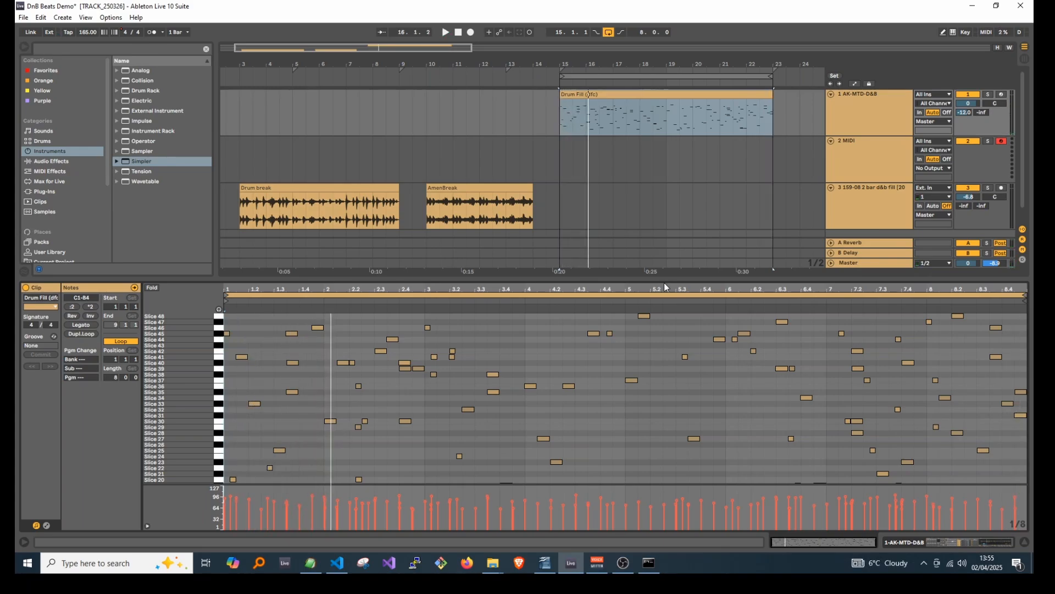
{"action": "key", "text": "alt+Tab"}
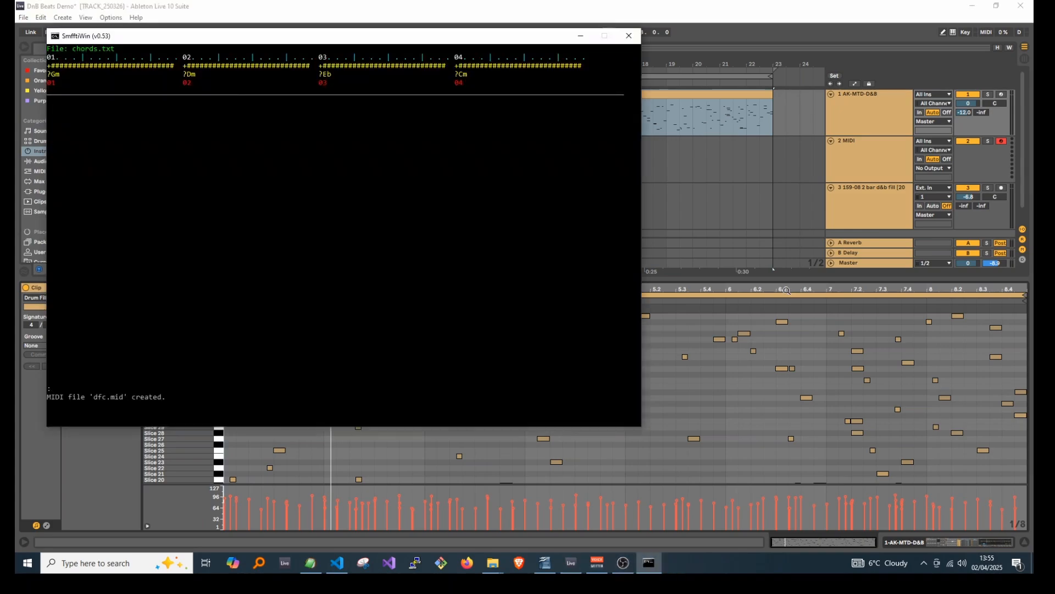
{"action": "type", "text": ":"}
{"action": "key", "text": "Up"}
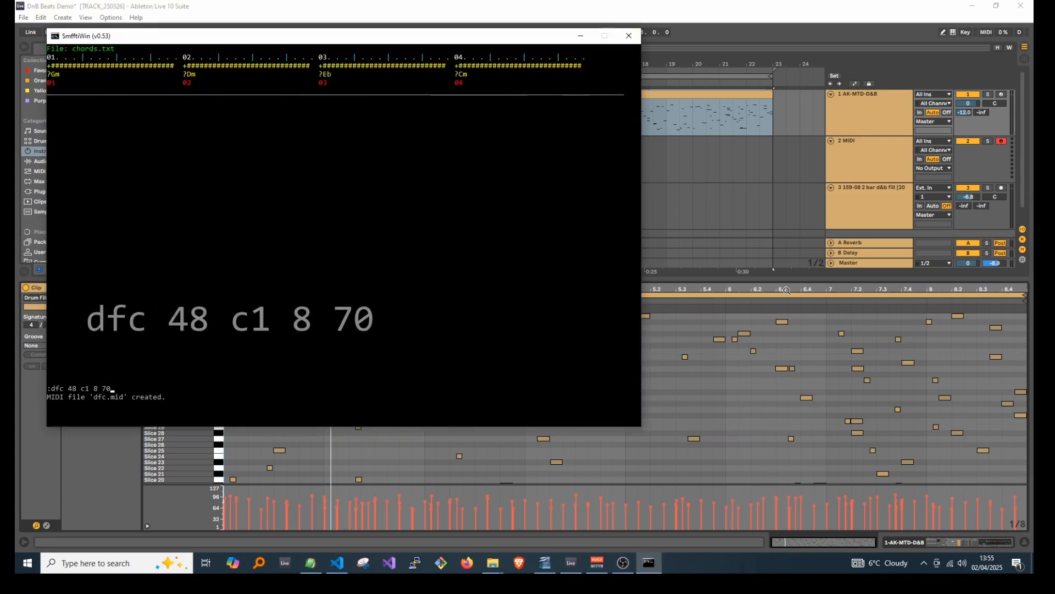
{"action": "type", "text": "fred"}
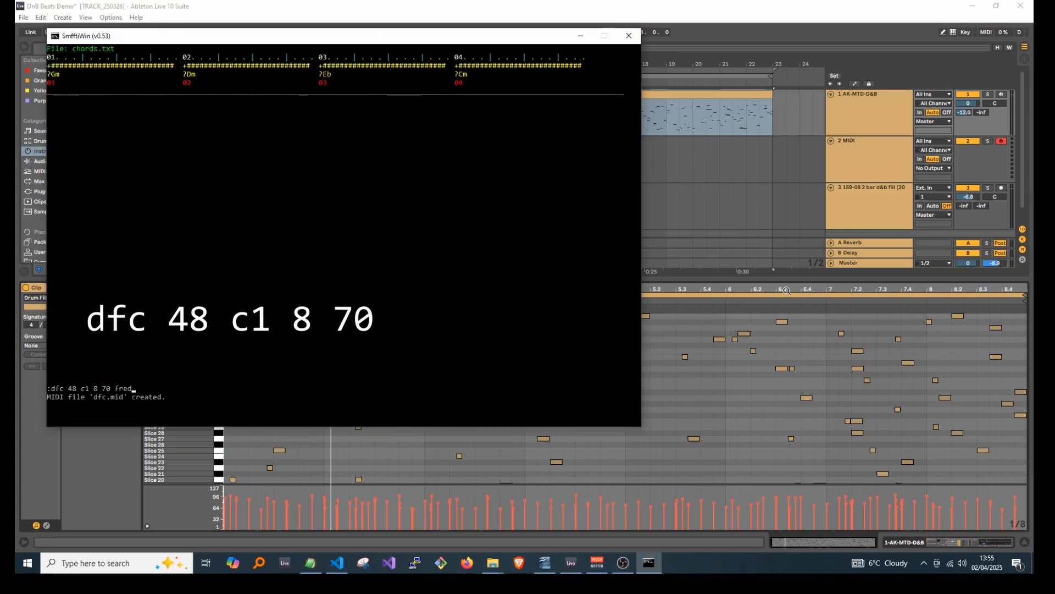
{"action": "type", "text": ".mid"}
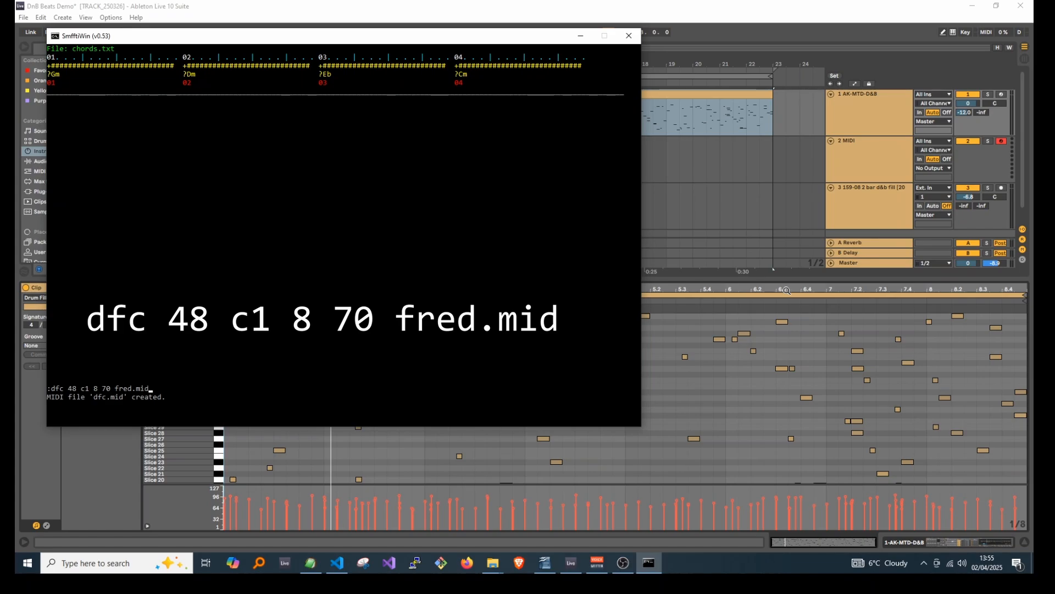
{"action": "key", "text": "Return"}
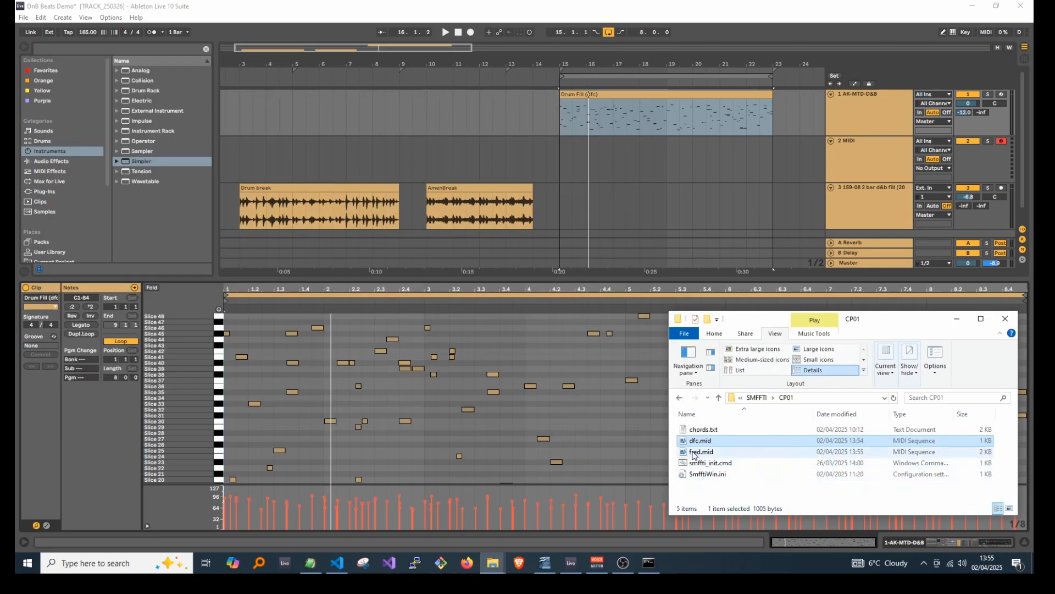
Replace the Drum Fill clip at bar 15 of the AK-MTD-D&B track with fred.mid and play it.
{"action": "left_click_drag", "start_coordinate": [694, 454], "coordinate": [580, 98]}
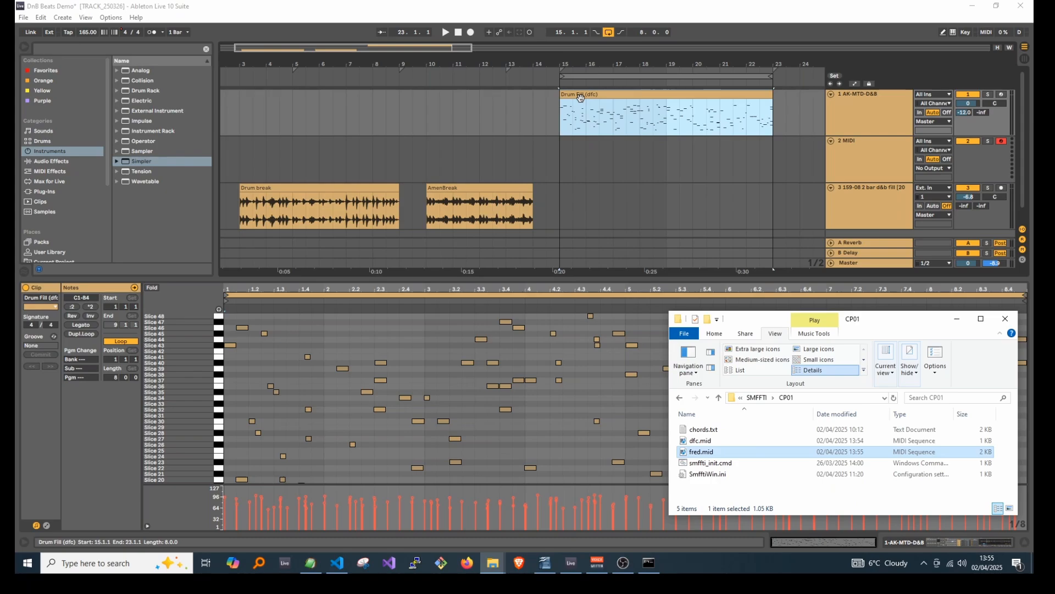
{"action": "left_click", "coordinate": [581, 97]}
{"action": "key", "text": "space"}
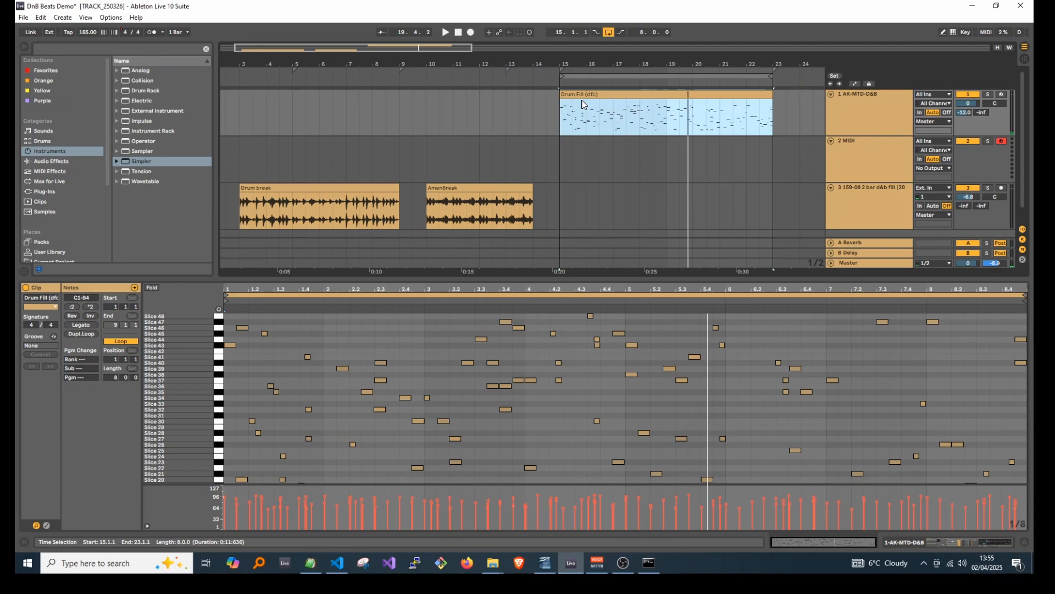
Play the AmenBreak audio clip on the third track, and stop playback when it ends.
{"action": "left_click", "coordinate": [455, 187]}
{"action": "key", "text": "space"}
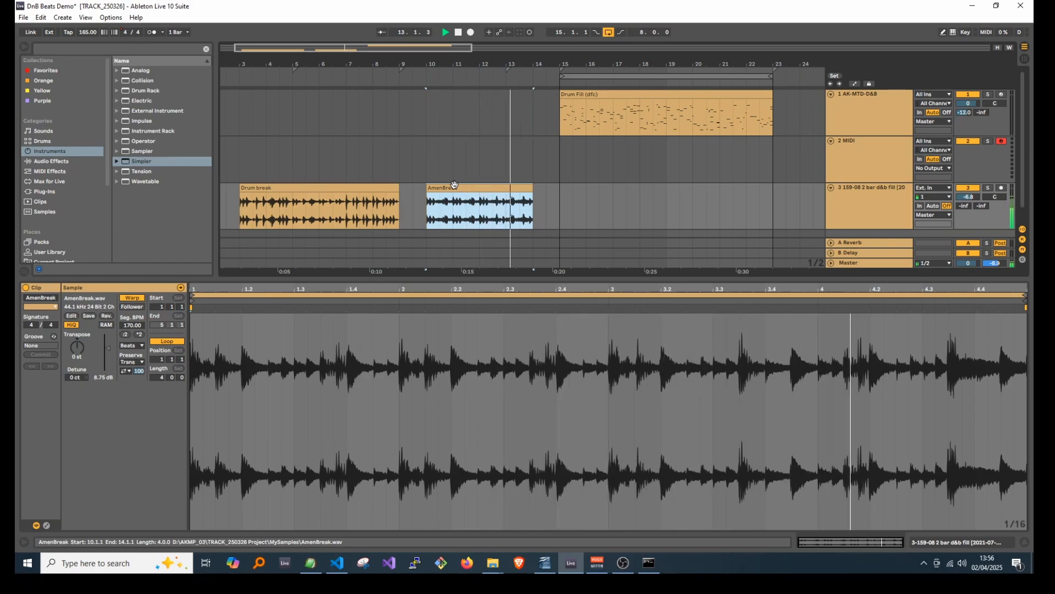
{"action": "key", "text": "space"}
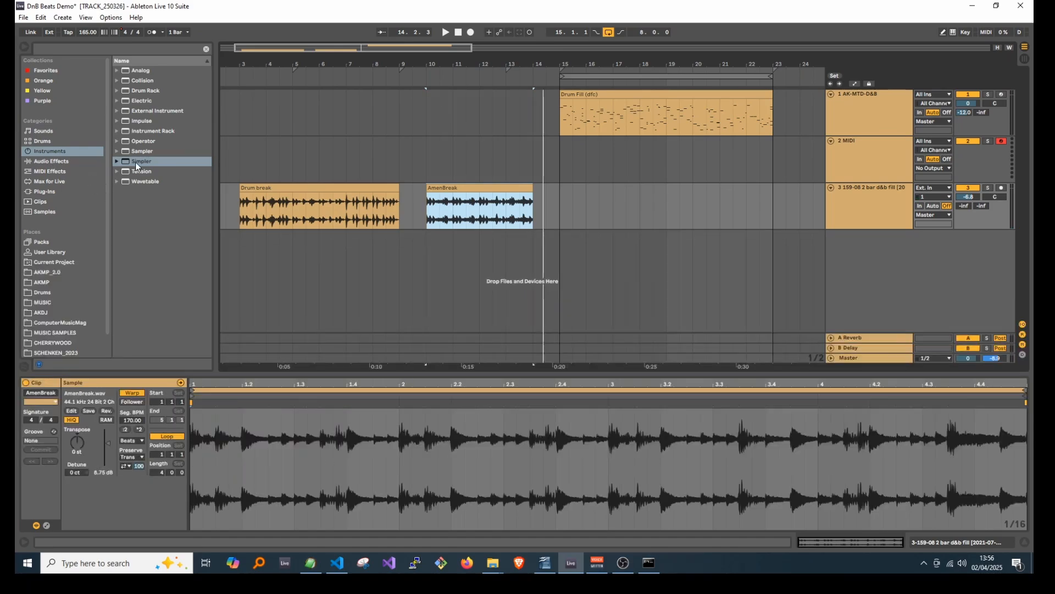
Add a Simpler to the empty MIDI track and load the AmenBreak clip into it as the sample.
{"action": "left_click_drag", "start_coordinate": [135, 161], "coordinate": [858, 164]}
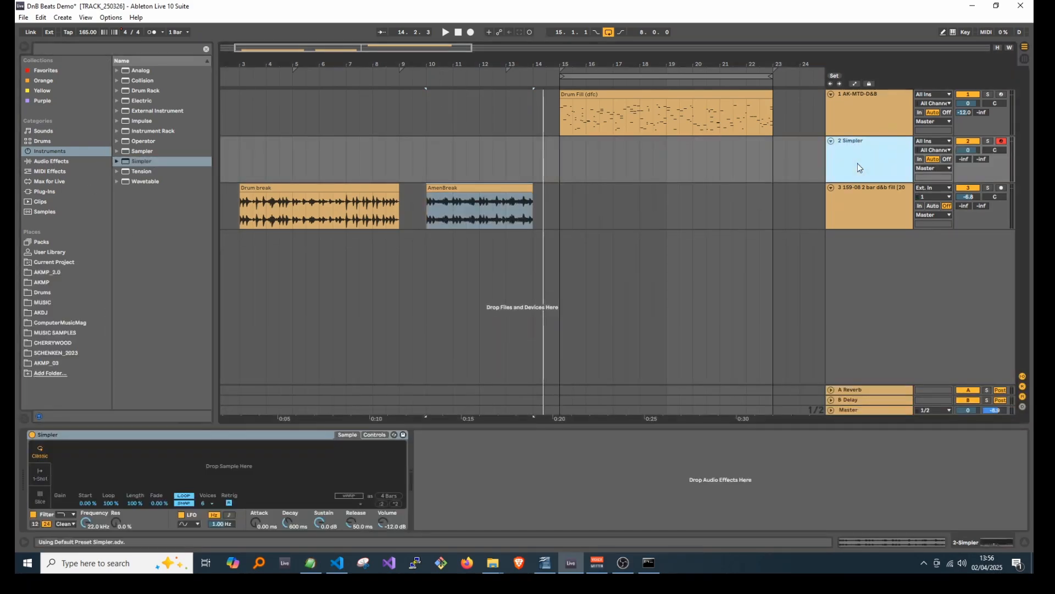
{"action": "left_click_drag", "start_coordinate": [510, 202], "coordinate": [213, 464]}
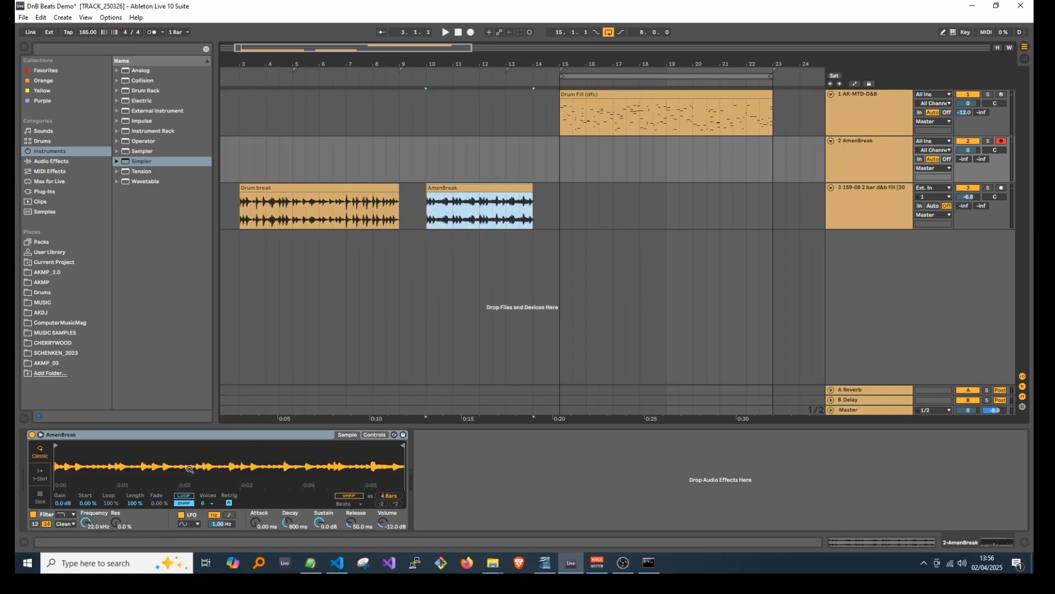
Set the AmenBreak Simpler to Slice mode, slicing by Beat with a 1/8 division.
{"action": "left_click", "coordinate": [40, 496]}
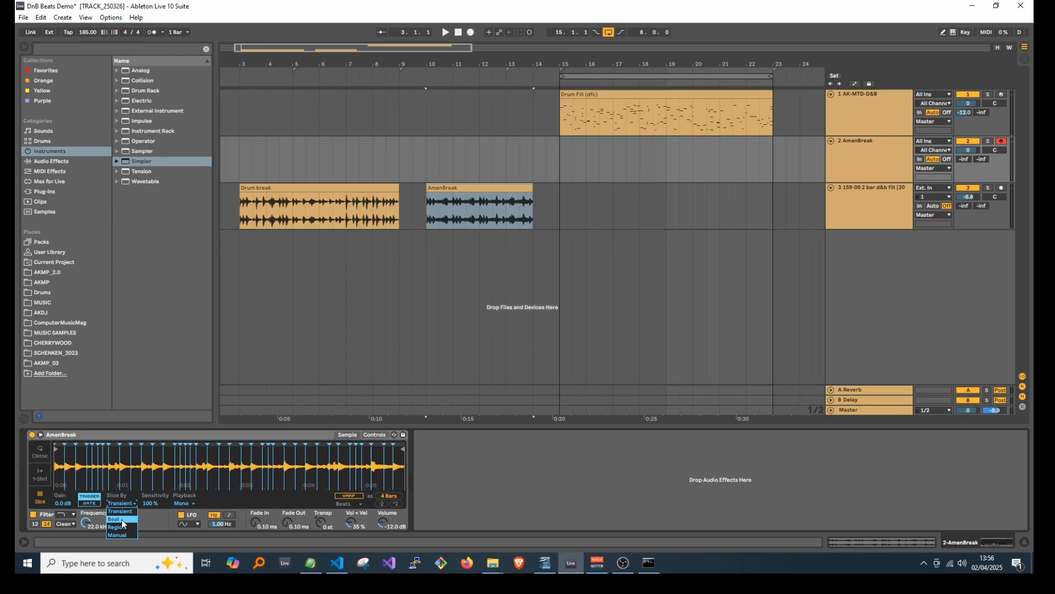
{"action": "left_click", "coordinate": [122, 519]}
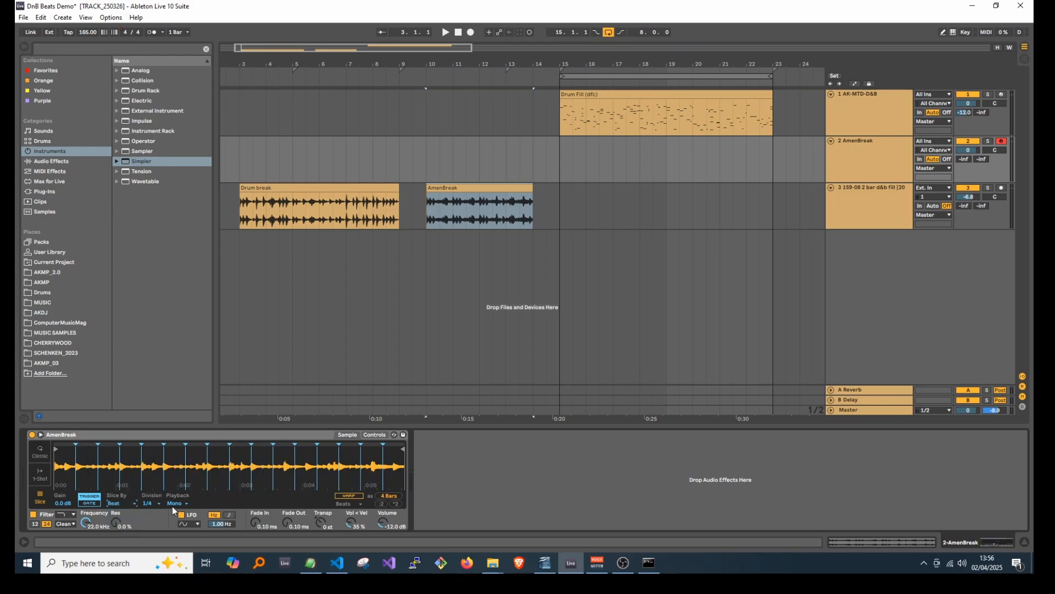
{"action": "left_click", "coordinate": [156, 503]}
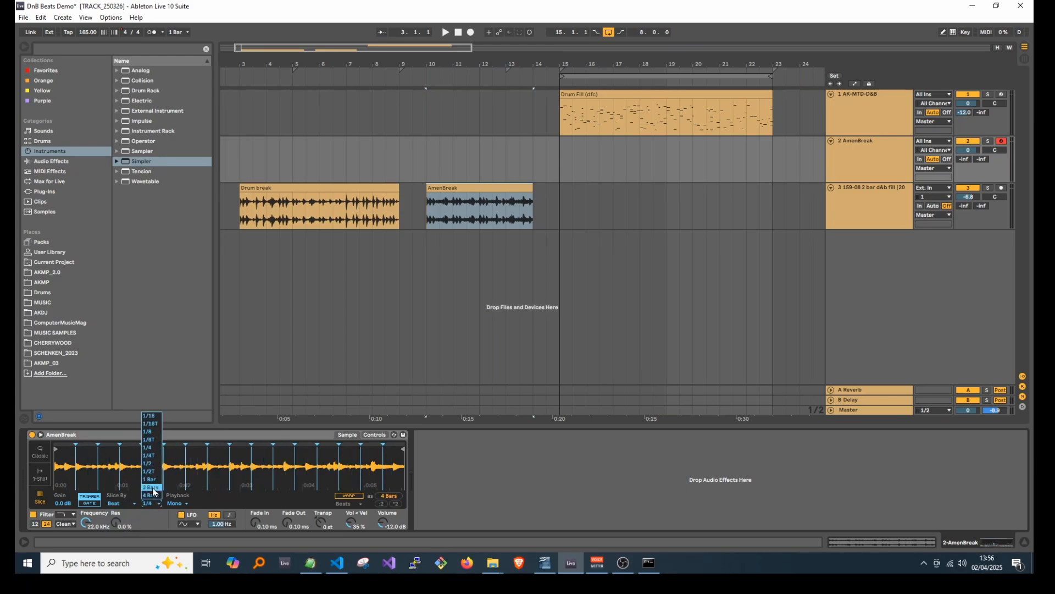
{"action": "left_click", "coordinate": [151, 432]}
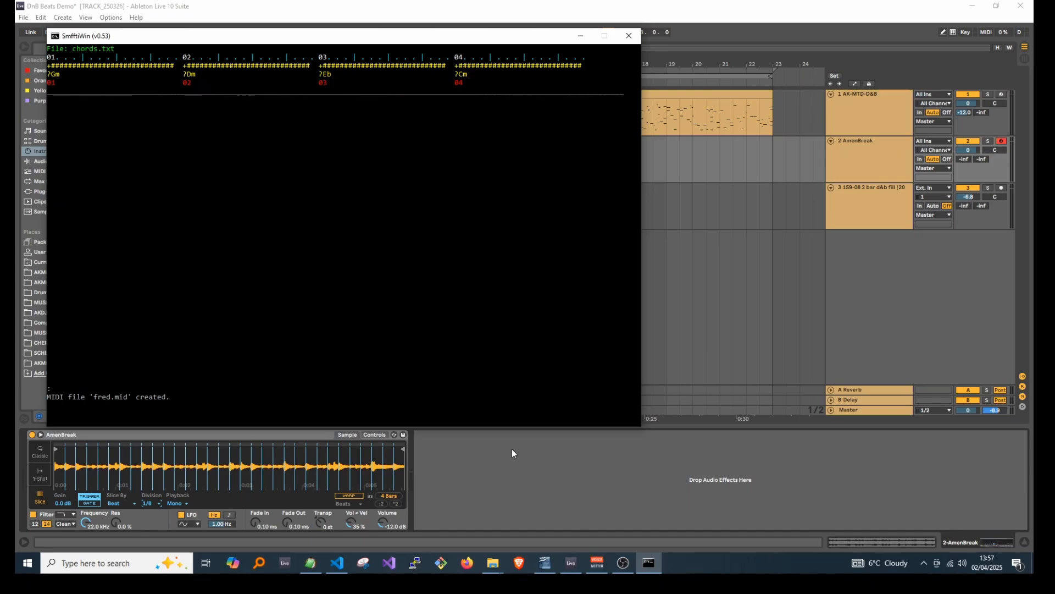
Generate a mono percussion MIDI file in the SmfftiWin console with mpc 32 c1 4.
{"action": "type", "text": "mpc 32"}
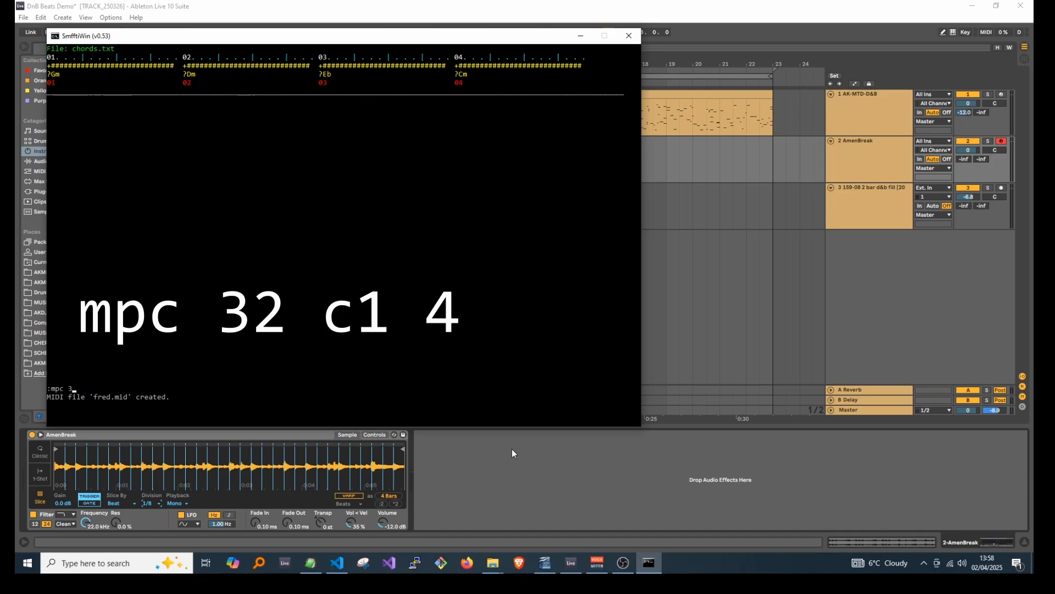
{"action": "type", "text": " c1 4"}
{"action": "key", "text": "Return"}
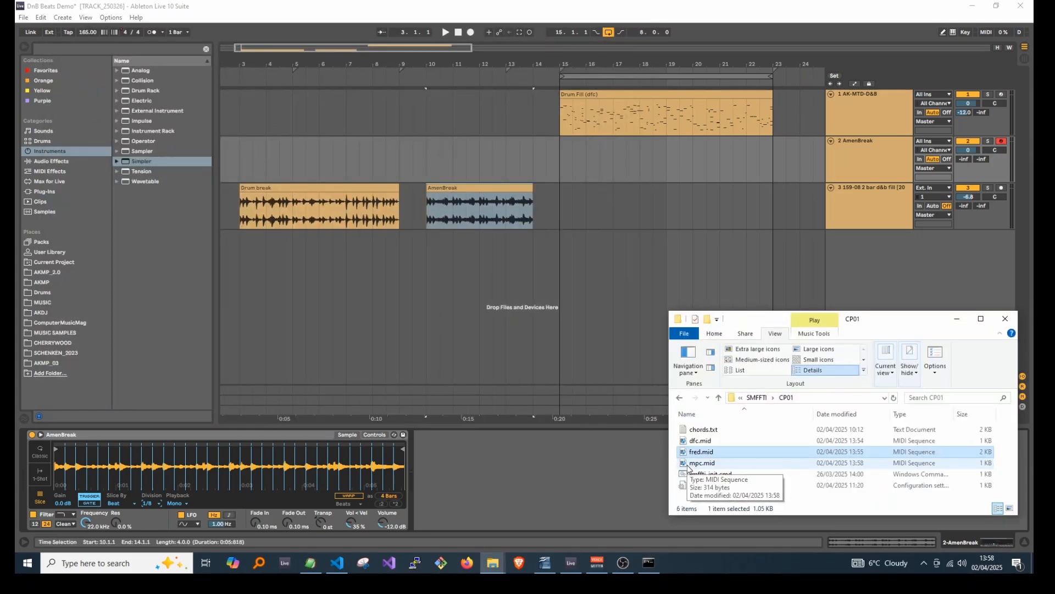
Place mpc.mid at bar 15 of the AmenBreak track and play it with the AK-MTD-D&B track muted.
{"action": "left_click", "coordinate": [701, 463]}
{"action": "left_click_drag", "start_coordinate": [688, 466], "coordinate": [566, 165]}
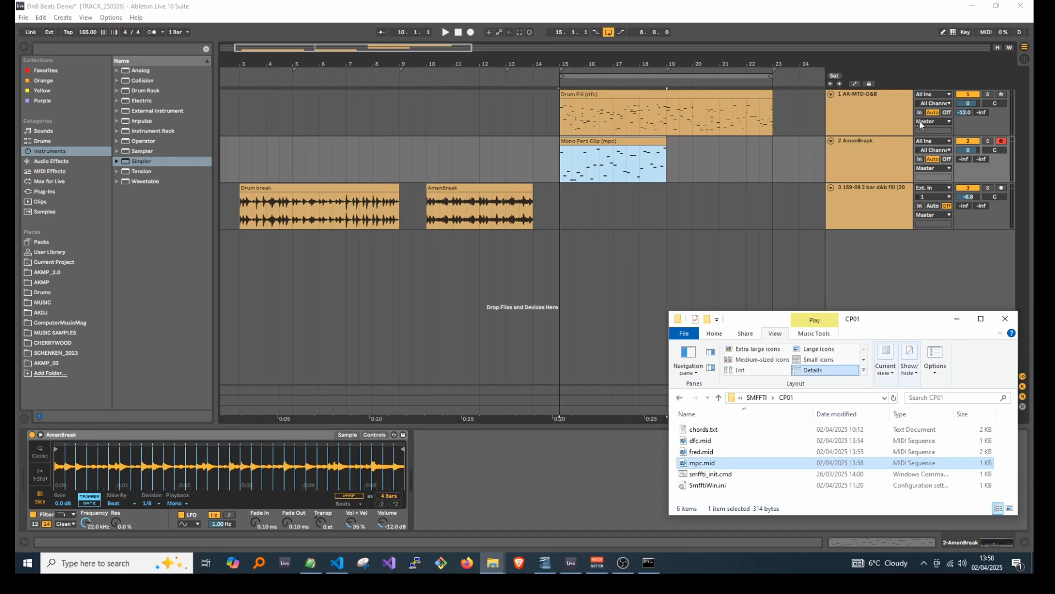
{"action": "left_click", "coordinate": [960, 99]}
{"action": "left_click", "coordinate": [630, 141]}
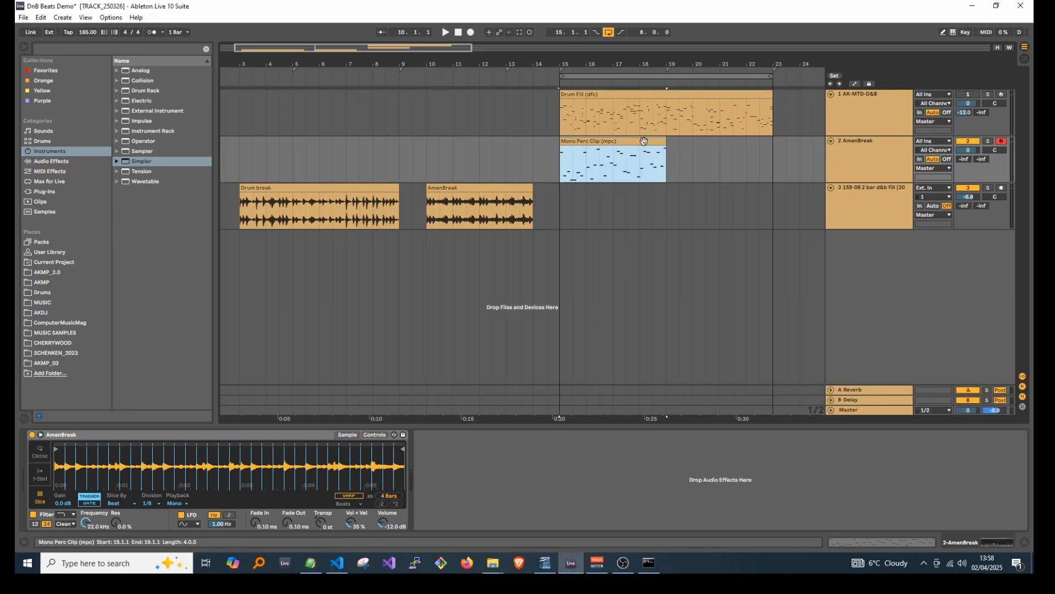
{"action": "key", "text": "space"}
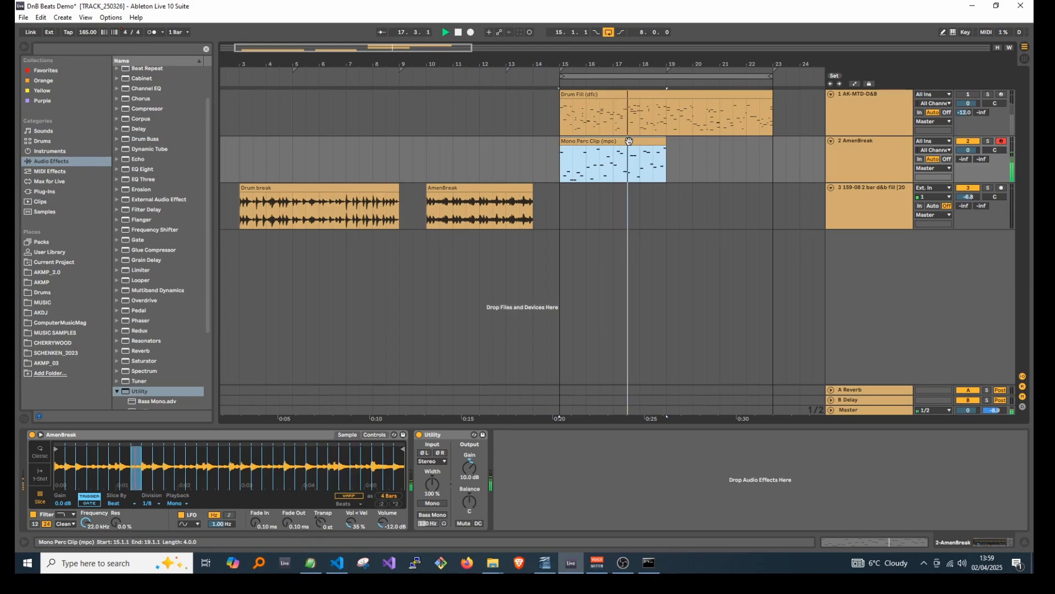
Stop playback and show the Mono Perc Clip's notes in an enlarged editor.
{"action": "key", "text": "space"}
{"action": "double_click", "coordinate": [630, 141]}
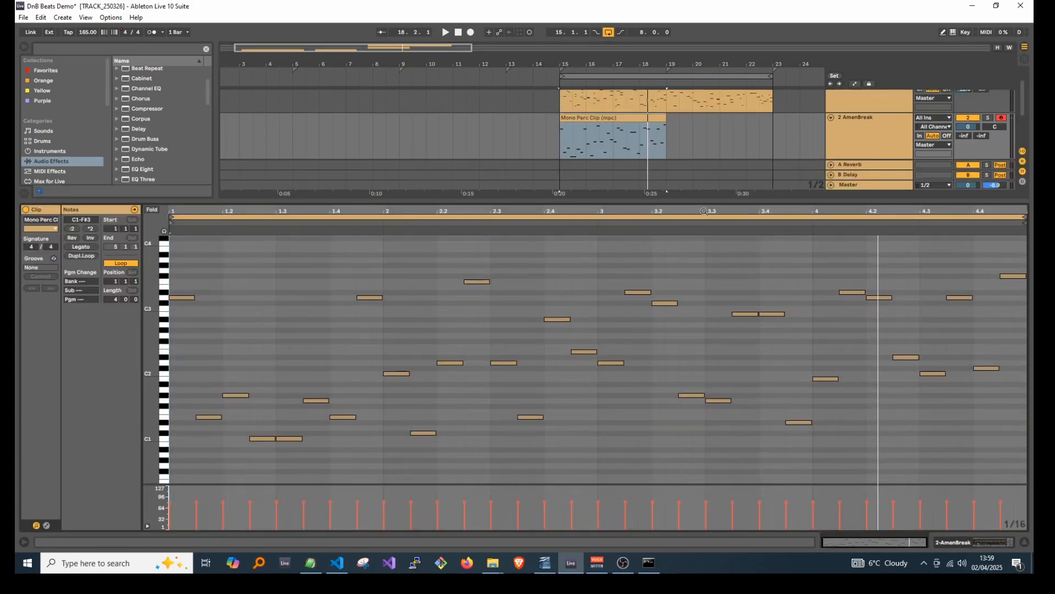
{"action": "mouse_move", "coordinate": [707, 212]}
{"action": "left_mouse_down"}
{"action": "mouse_move", "coordinate": [708, 280]}
{"action": "mouse_move", "coordinate": [704, 215]}
{"action": "left_mouse_up"}
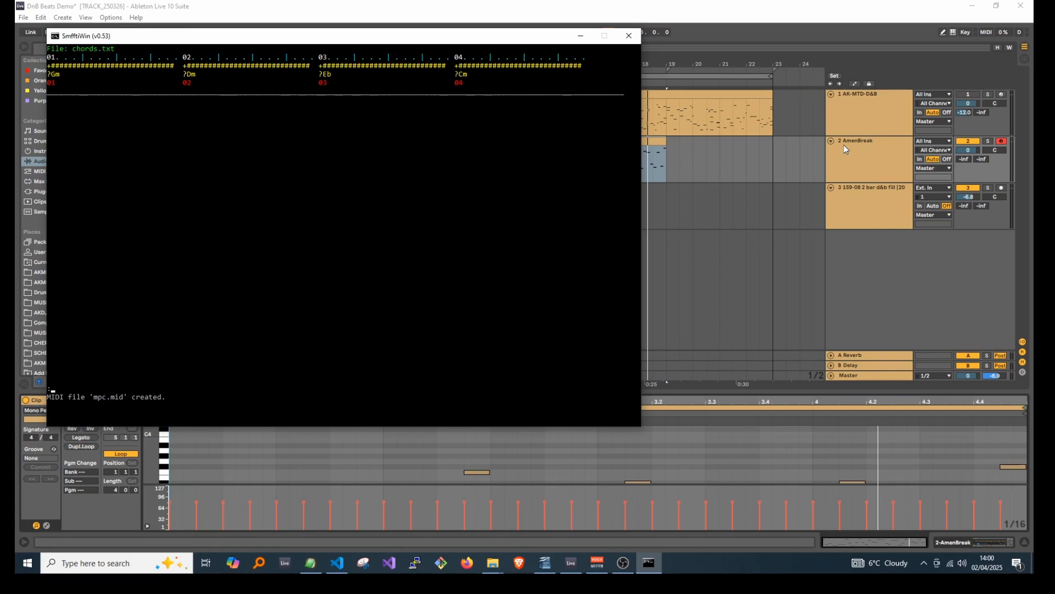
Regenerate mpc.mid in the SmfftiWin console with mpc 32 c1 4 70 and replace the Mono Perc Clip at bar 15 with it.
{"action": "type", "text": "mpc 32 c1 4 70"}
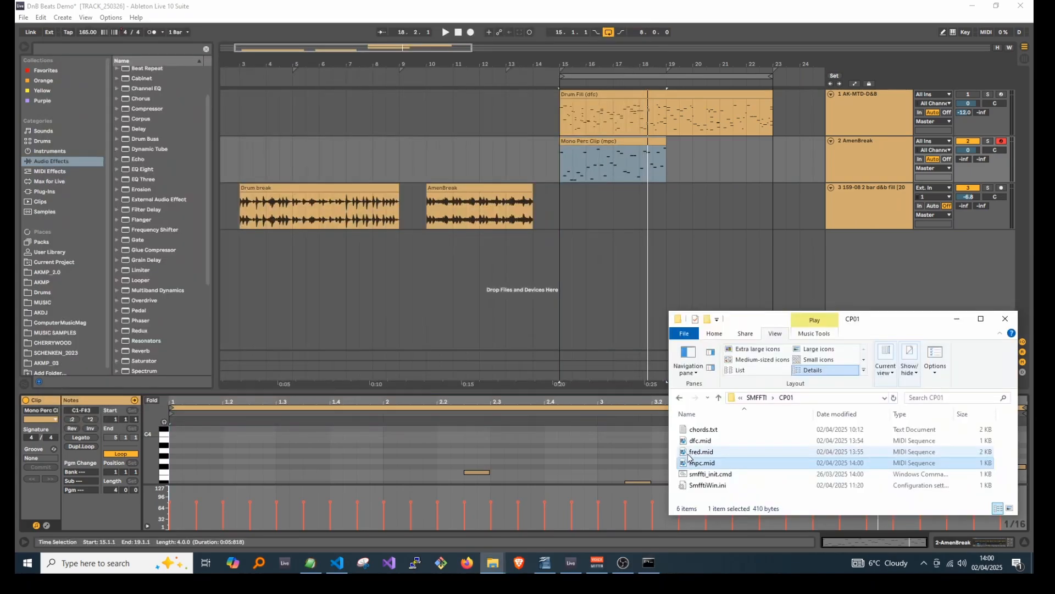
{"action": "left_click", "coordinate": [688, 454]}
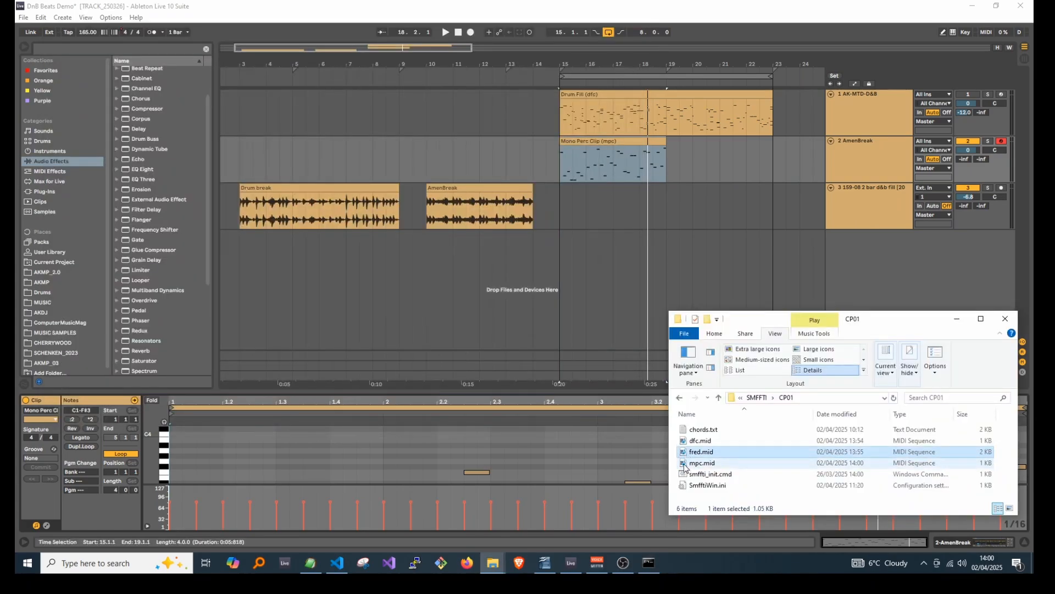
{"action": "mouse_move", "coordinate": [685, 467]}
{"action": "left_mouse_down"}
{"action": "mouse_move", "coordinate": [601, 181]}
{"action": "mouse_move", "coordinate": [568, 169]}
{"action": "left_mouse_up"}
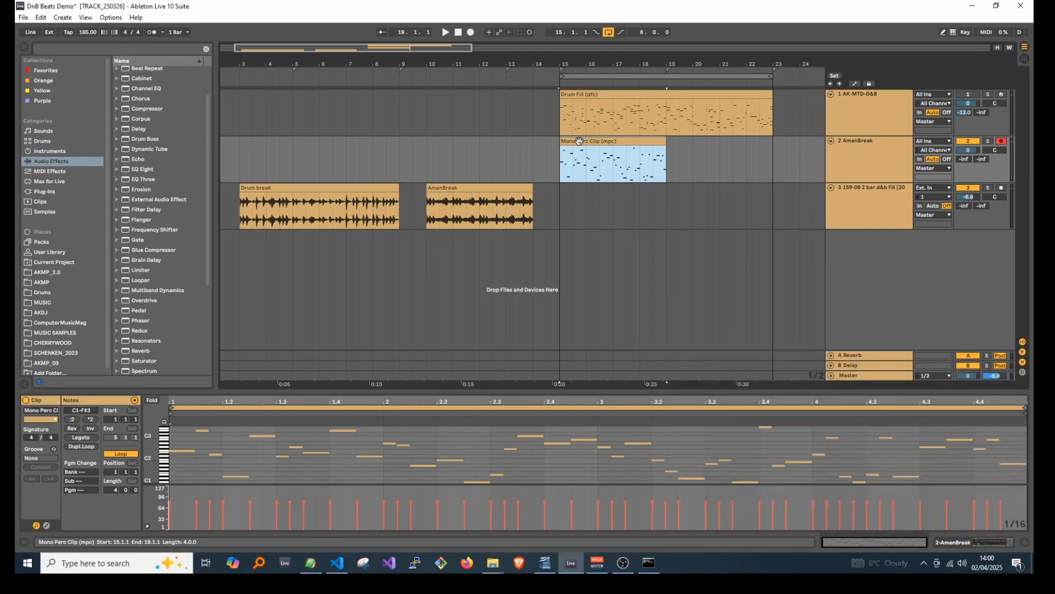
Enlarge the note editor of the new Mono Perc Clip and play the clip.
{"action": "left_click_drag", "start_coordinate": [561, 394], "coordinate": [581, 229]}
{"action": "key", "text": "space"}
{"action": "left_click_drag", "start_coordinate": [150, 387], "coordinate": [190, 388]}
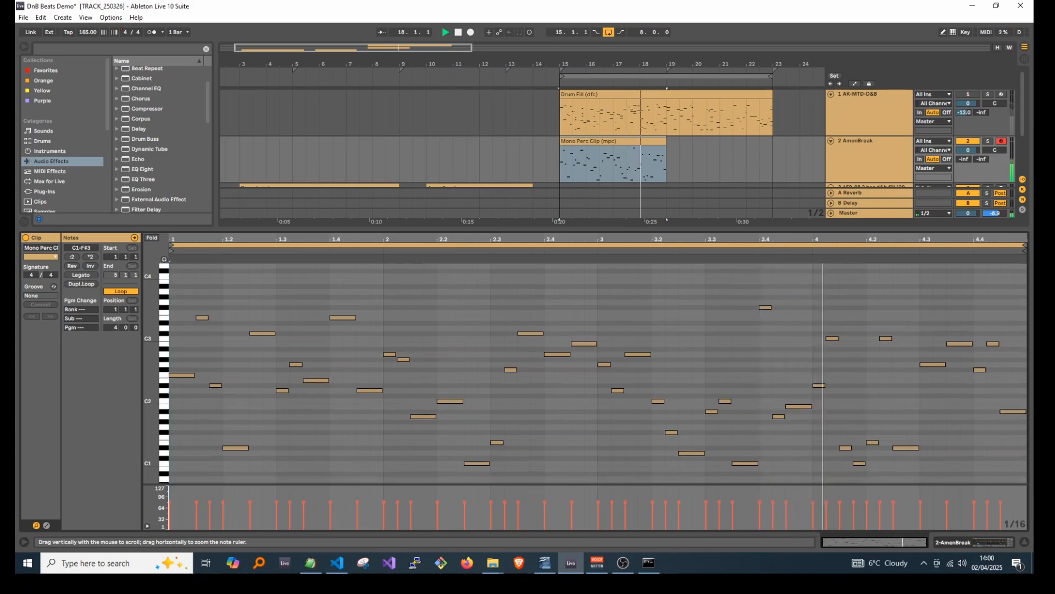